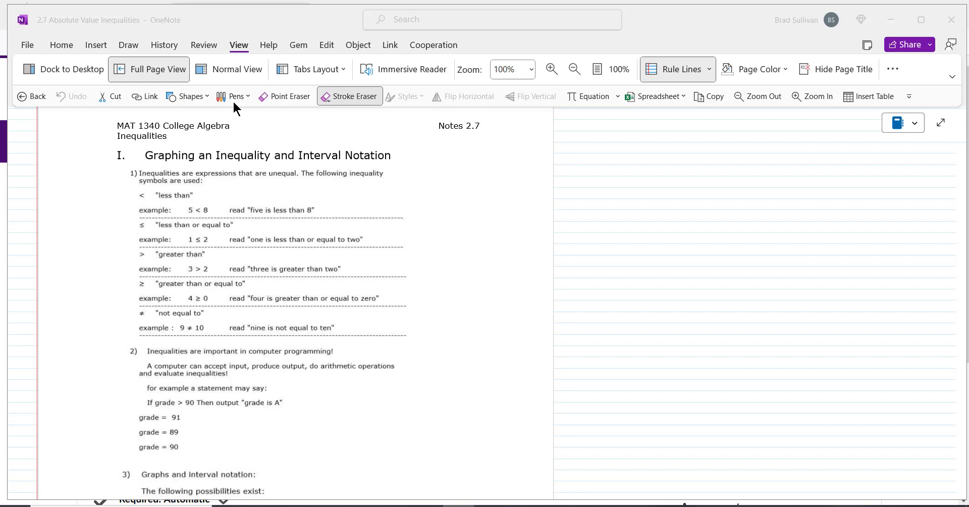
Activate the OneNote window showing the '2.7 Absolute Value Inequalities' notes page
{"action": "left_click", "coordinate": [242, 112]}
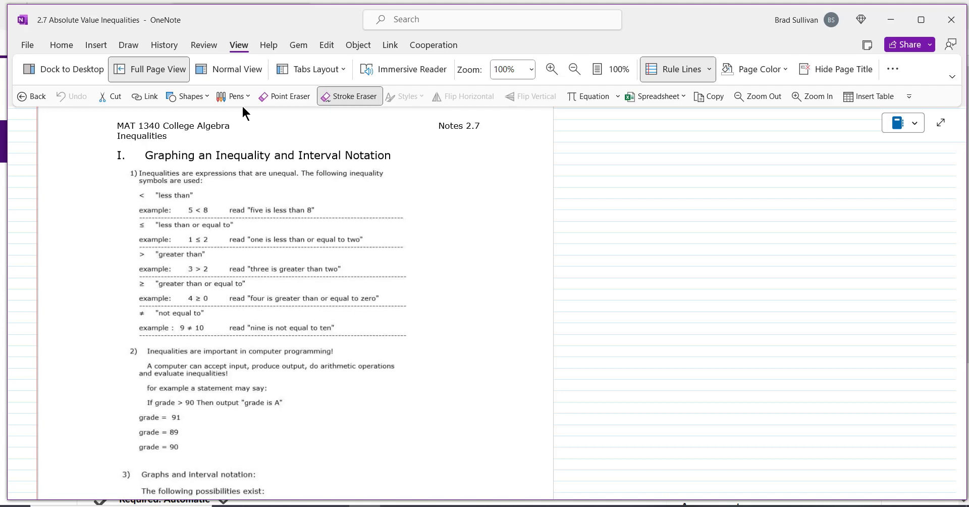
Select the dark blue pen from the Draw pens gallery
{"action": "scroll", "coordinate": [242, 107], "scroll_direction": "up", "scroll_amount": 3}
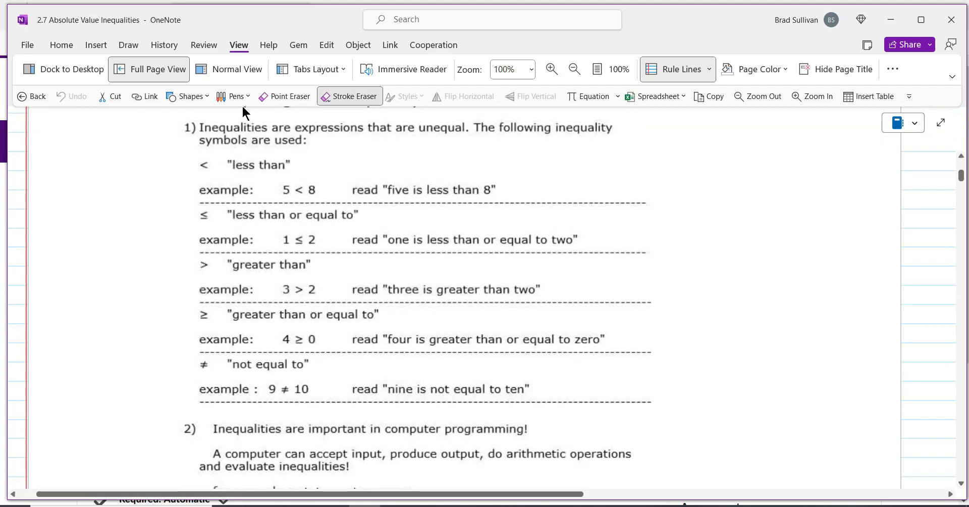
{"action": "scroll", "coordinate": [241, 104], "scroll_direction": "down", "scroll_amount": 1}
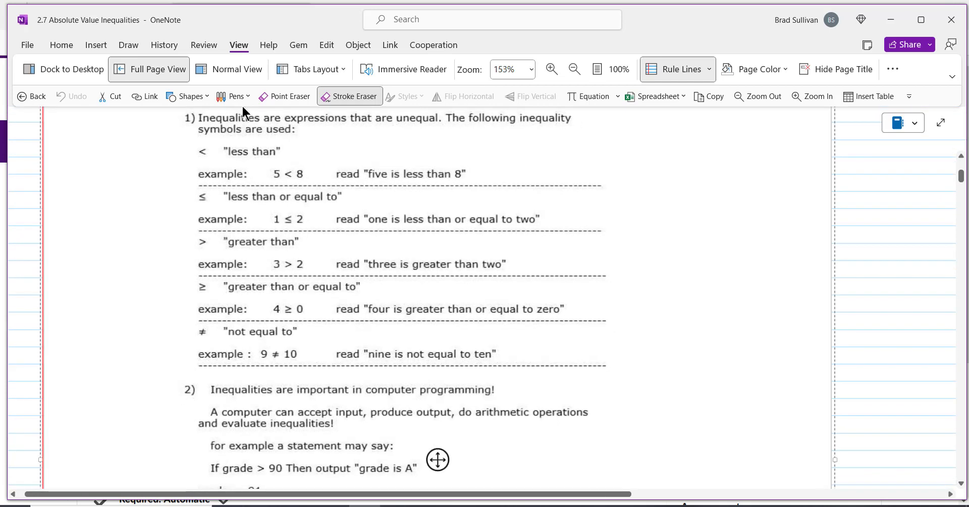
{"action": "left_click", "coordinate": [250, 95]}
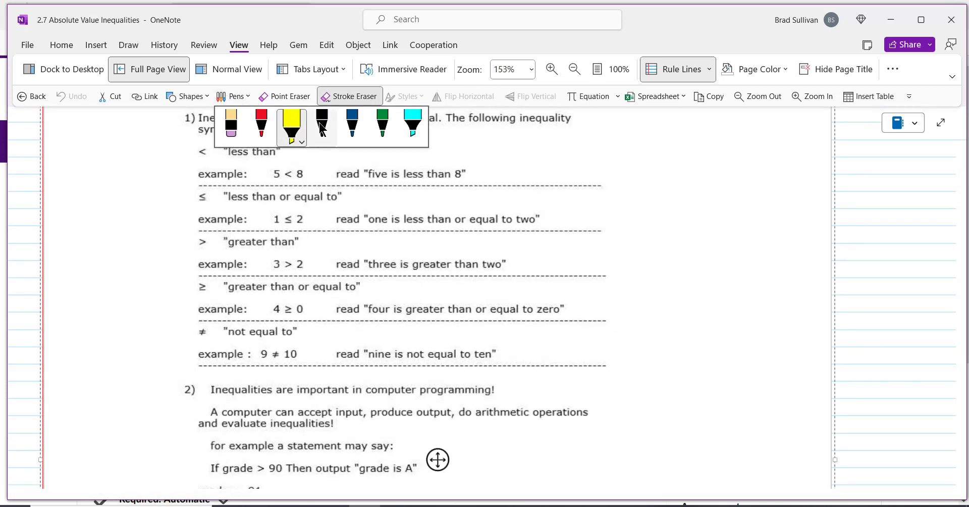
{"action": "left_click", "coordinate": [348, 121]}
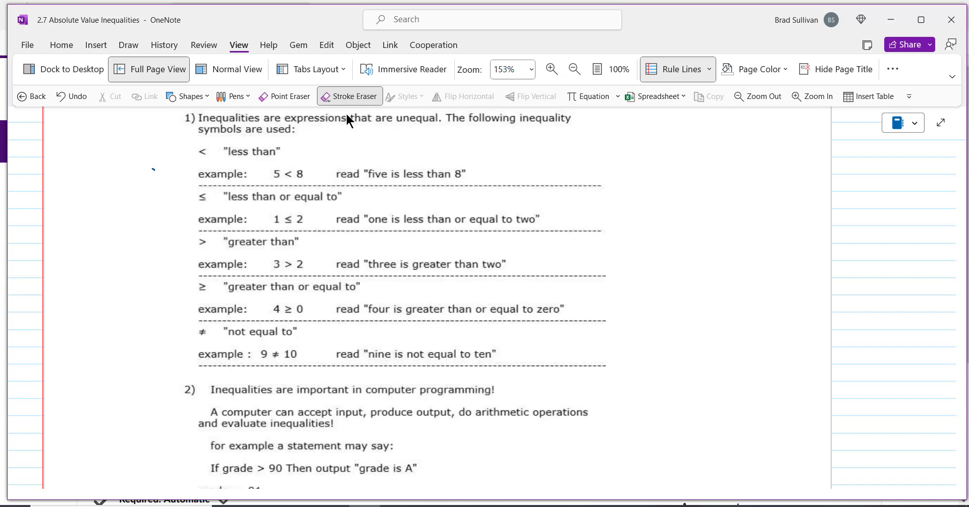
Circle the 5 < 8 example and handwrite '5 < 5 FALSE' in the right margin
{"action": "left_click_drag", "start_coordinate": [667, 154], "coordinate": [652, 172]}
{"action": "mouse_move", "coordinate": [305, 156]}
{"action": "left_mouse_down"}
{"action": "mouse_move", "coordinate": [321, 175]}
{"action": "mouse_move", "coordinate": [303, 157]}
{"action": "left_mouse_up"}
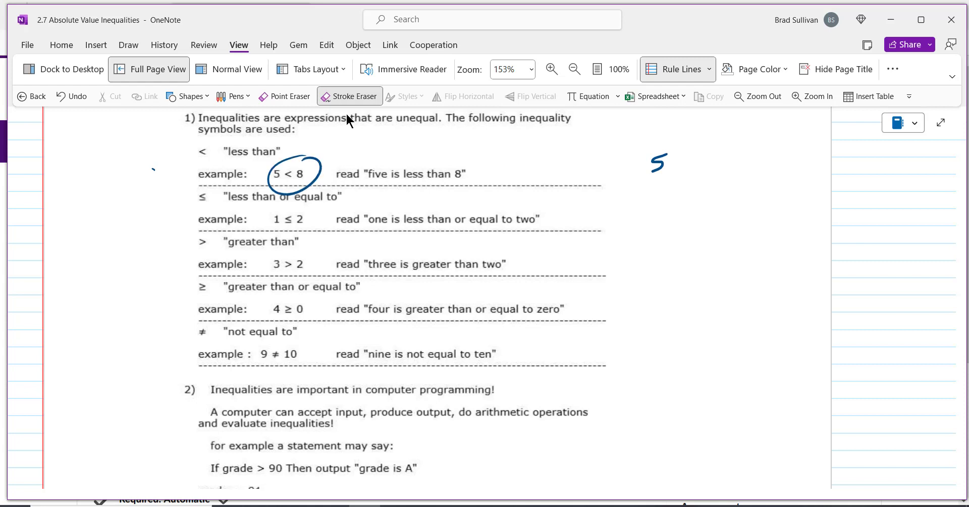
{"action": "mouse_move", "coordinate": [695, 156]}
{"action": "left_mouse_down"}
{"action": "mouse_move", "coordinate": [723, 150]}
{"action": "mouse_move", "coordinate": [709, 170]}
{"action": "left_mouse_up"}
{"action": "left_click_drag", "start_coordinate": [772, 147], "coordinate": [768, 167]}
{"action": "mouse_move", "coordinate": [774, 148]}
{"action": "left_mouse_down"}
{"action": "mouse_move", "coordinate": [781, 144]}
{"action": "mouse_move", "coordinate": [780, 156]}
{"action": "left_mouse_up"}
{"action": "left_click_drag", "start_coordinate": [783, 166], "coordinate": [806, 161]}
{"action": "left_click_drag", "start_coordinate": [817, 138], "coordinate": [807, 157]}
{"action": "mouse_move", "coordinate": [834, 131]}
{"action": "left_mouse_down"}
{"action": "mouse_move", "coordinate": [827, 153]}
{"action": "mouse_move", "coordinate": [836, 141]}
{"action": "left_mouse_up"}
{"action": "left_click_drag", "start_coordinate": [828, 151], "coordinate": [836, 148]}
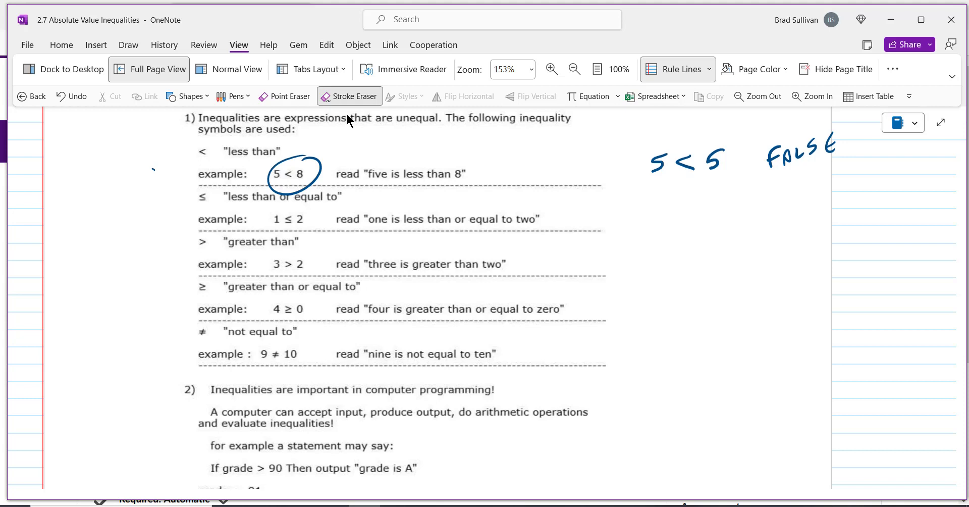
Circle the 1 ≤ 2 example and handwrite '2 ≤ 2 TRUE' beneath 5 < 5
{"action": "mouse_move", "coordinate": [305, 204]}
{"action": "left_mouse_down"}
{"action": "mouse_move", "coordinate": [318, 230]}
{"action": "mouse_move", "coordinate": [321, 203]}
{"action": "left_mouse_up"}
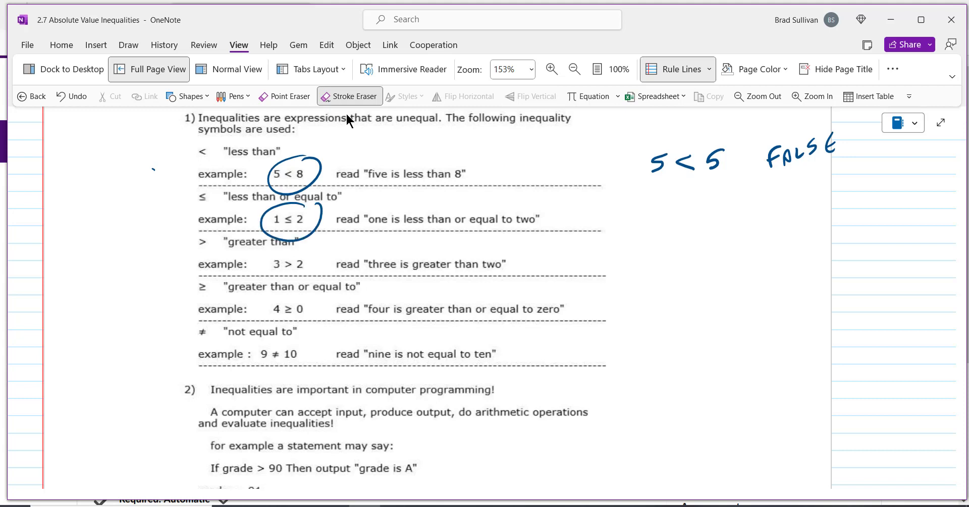
{"action": "mouse_move", "coordinate": [631, 209]}
{"action": "left_mouse_down"}
{"action": "mouse_move", "coordinate": [658, 228]}
{"action": "mouse_move", "coordinate": [684, 218]}
{"action": "mouse_move", "coordinate": [720, 228]}
{"action": "mouse_move", "coordinate": [783, 218]}
{"action": "mouse_move", "coordinate": [768, 241]}
{"action": "left_mouse_up"}
{"action": "mouse_move", "coordinate": [773, 239]}
{"action": "left_mouse_down"}
{"action": "mouse_move", "coordinate": [782, 217]}
{"action": "mouse_move", "coordinate": [790, 238]}
{"action": "left_mouse_up"}
{"action": "left_click_drag", "start_coordinate": [794, 218], "coordinate": [807, 238]}
{"action": "mouse_move", "coordinate": [826, 207]}
{"action": "left_mouse_down"}
{"action": "mouse_move", "coordinate": [821, 231]}
{"action": "mouse_move", "coordinate": [830, 214]}
{"action": "left_mouse_up"}
{"action": "left_click_drag", "start_coordinate": [820, 223], "coordinate": [830, 220]}
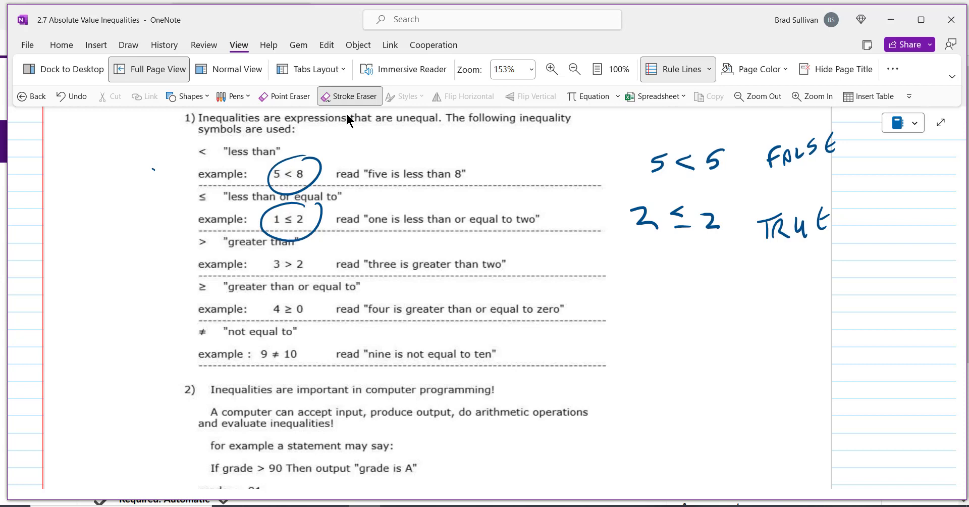
{"action": "scroll", "coordinate": [346, 118], "scroll_direction": "down", "scroll_amount": 5}
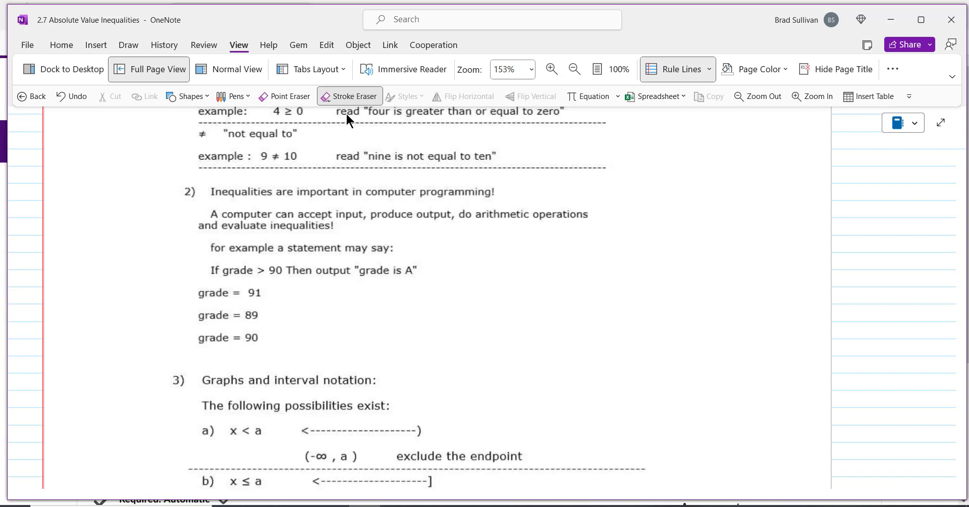
Write '91 > 90 T' beside the grade statement and circle the 'grade is A' output
{"action": "left_click", "coordinate": [346, 112]}
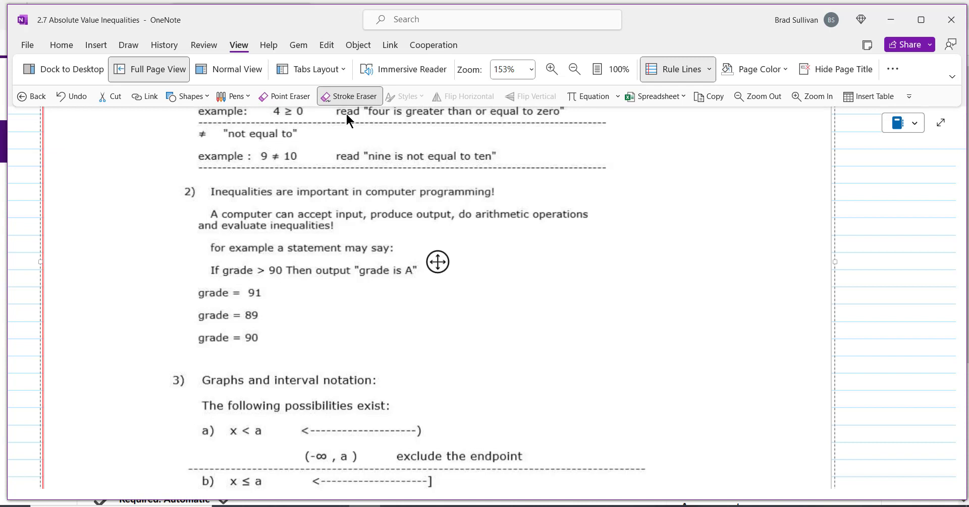
{"action": "mouse_move", "coordinate": [548, 264]}
{"action": "left_mouse_down"}
{"action": "mouse_move", "coordinate": [547, 281]}
{"action": "mouse_move", "coordinate": [599, 279]}
{"action": "mouse_move", "coordinate": [612, 264]}
{"action": "mouse_move", "coordinate": [678, 257]}
{"action": "mouse_move", "coordinate": [669, 275]}
{"action": "left_mouse_up"}
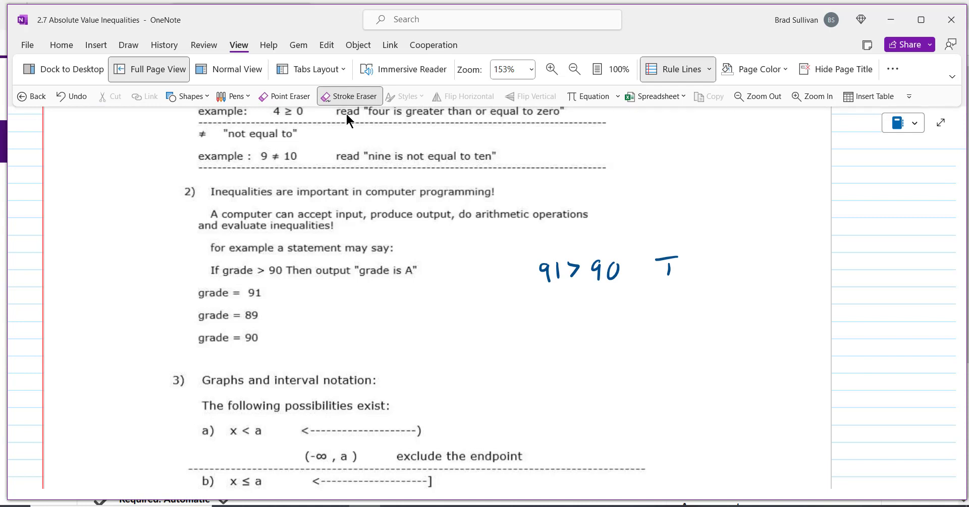
{"action": "mouse_move", "coordinate": [424, 260]}
{"action": "left_mouse_down"}
{"action": "mouse_move", "coordinate": [351, 265]}
{"action": "mouse_move", "coordinate": [435, 262]}
{"action": "left_mouse_up"}
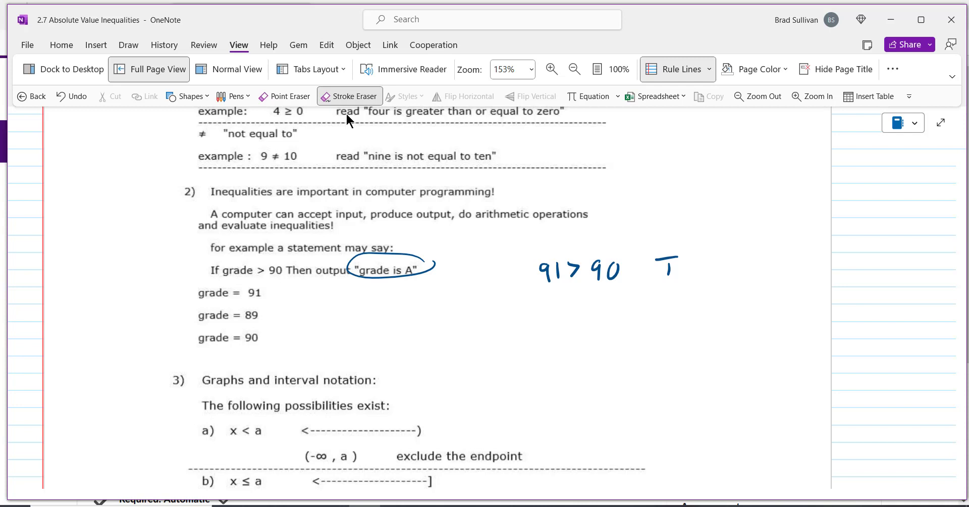
Circle grade values 89 and 90 and write '89 > 90 F' and '90 > 90 F' below
{"action": "mouse_move", "coordinate": [252, 301]}
{"action": "left_mouse_down"}
{"action": "mouse_move", "coordinate": [264, 314]}
{"action": "mouse_move", "coordinate": [239, 303]}
{"action": "left_mouse_up"}
{"action": "mouse_move", "coordinate": [555, 293]}
{"action": "left_mouse_down"}
{"action": "mouse_move", "coordinate": [550, 311]}
{"action": "mouse_move", "coordinate": [568, 314]}
{"action": "mouse_move", "coordinate": [597, 298]}
{"action": "mouse_move", "coordinate": [585, 309]}
{"action": "mouse_move", "coordinate": [609, 310]}
{"action": "mouse_move", "coordinate": [617, 295]}
{"action": "left_mouse_up"}
{"action": "mouse_move", "coordinate": [675, 297]}
{"action": "left_mouse_down"}
{"action": "mouse_move", "coordinate": [674, 318]}
{"action": "mouse_move", "coordinate": [694, 294]}
{"action": "left_mouse_up"}
{"action": "left_click_drag", "start_coordinate": [677, 306], "coordinate": [693, 303]}
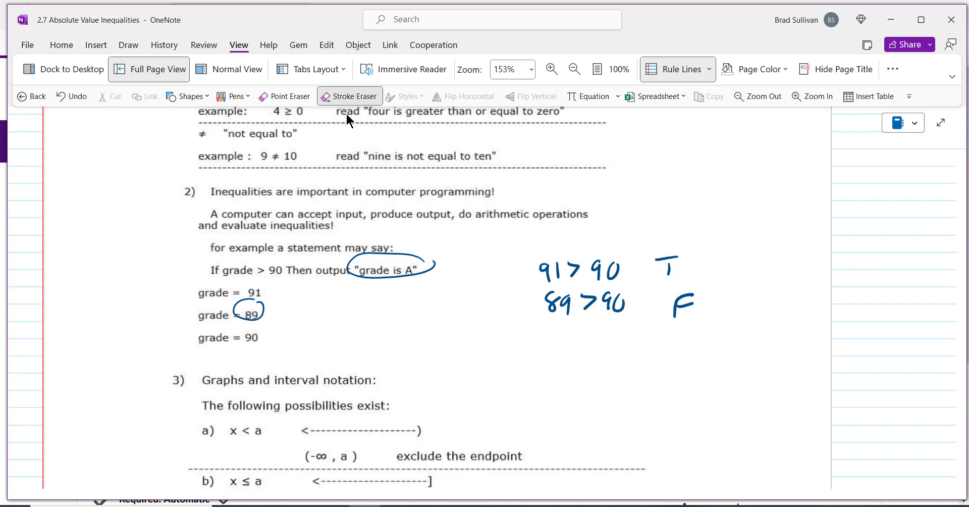
{"action": "left_click_drag", "start_coordinate": [255, 327], "coordinate": [261, 329]}
{"action": "mouse_move", "coordinate": [565, 335]}
{"action": "left_mouse_down"}
{"action": "mouse_move", "coordinate": [577, 338]}
{"action": "mouse_move", "coordinate": [612, 340]}
{"action": "mouse_move", "coordinate": [600, 353]}
{"action": "mouse_move", "coordinate": [621, 338]}
{"action": "mouse_move", "coordinate": [626, 357]}
{"action": "mouse_move", "coordinate": [642, 340]}
{"action": "mouse_move", "coordinate": [680, 350]}
{"action": "mouse_move", "coordinate": [700, 334]}
{"action": "left_mouse_up"}
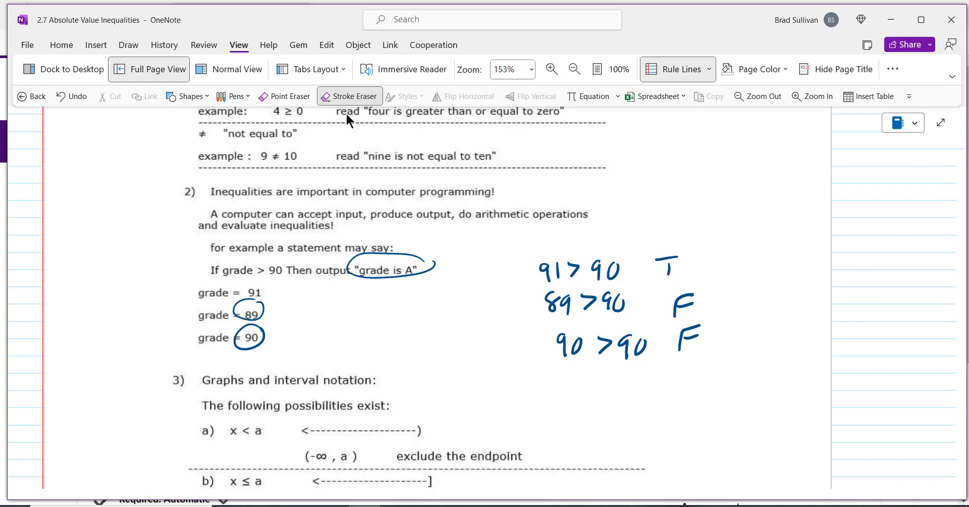
Pick the yellow highlighter from the pens gallery at section 3
{"action": "scroll", "coordinate": [346, 112], "scroll_direction": "down", "scroll_amount": 3}
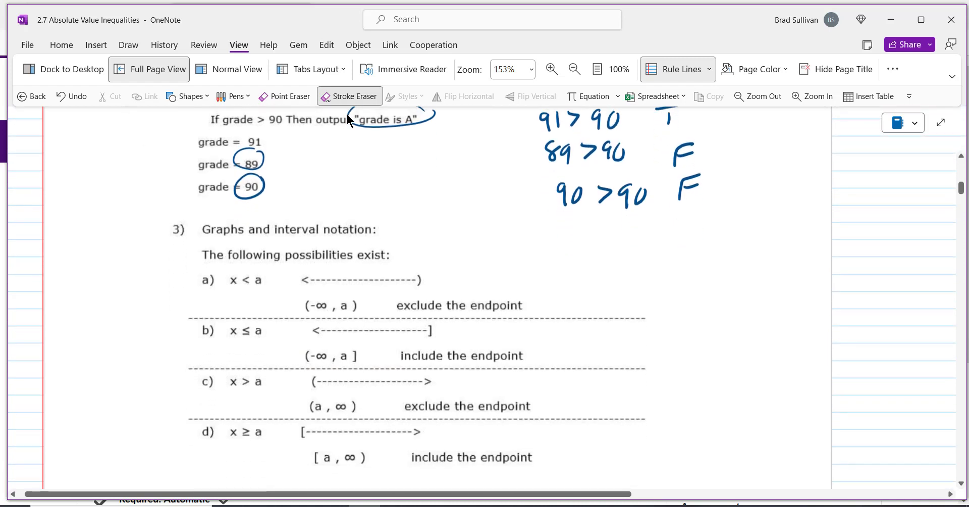
{"action": "scroll", "coordinate": [347, 116], "scroll_direction": "down", "scroll_amount": 1}
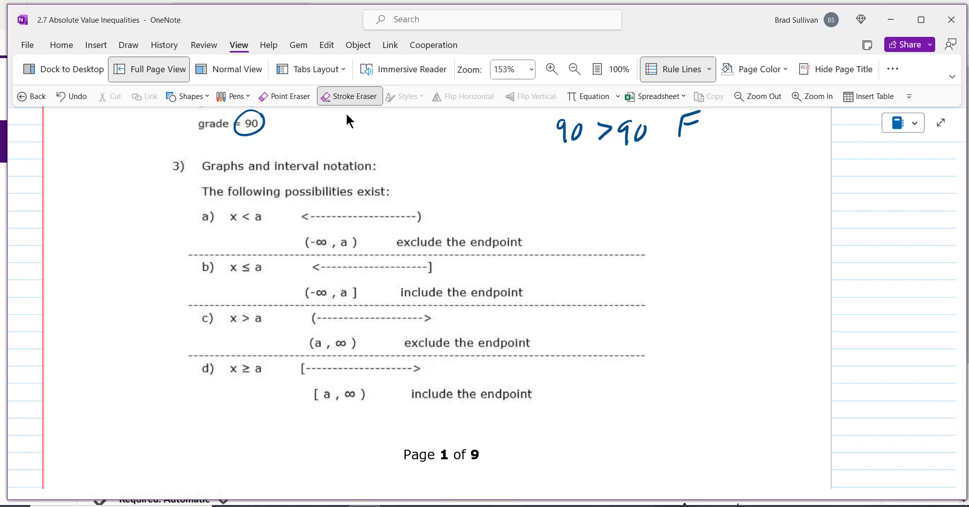
{"action": "left_click", "coordinate": [231, 95]}
{"action": "left_click", "coordinate": [280, 144]}
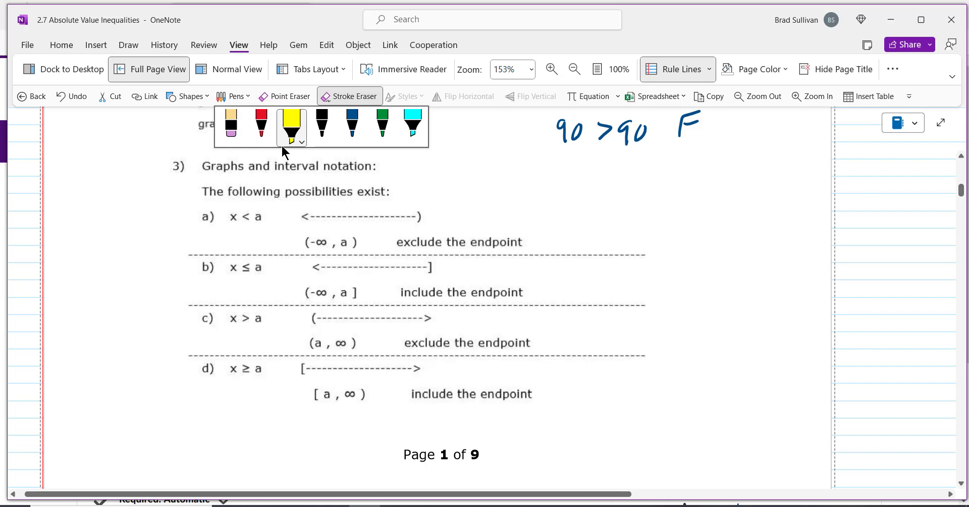
Highlight x<a, x≤a, x>a, x≥a in cases a)–d) and each graph's endpoint parenthesis or bracket
{"action": "left_click_drag", "start_coordinate": [225, 217], "coordinate": [261, 219]}
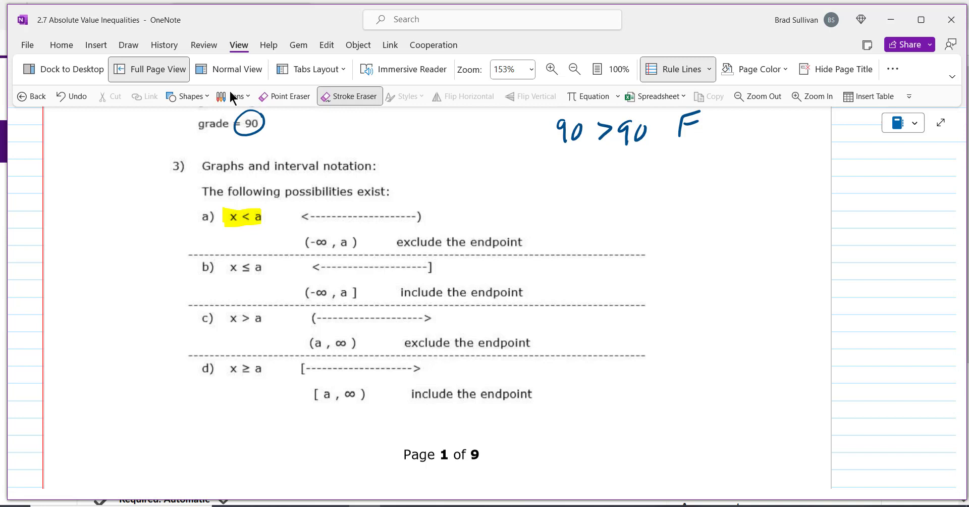
{"action": "mouse_move", "coordinate": [419, 208]}
{"action": "left_mouse_down"}
{"action": "mouse_move", "coordinate": [420, 228]}
{"action": "mouse_move", "coordinate": [424, 202]}
{"action": "left_mouse_up"}
{"action": "left_click_drag", "start_coordinate": [228, 266], "coordinate": [261, 267]}
{"action": "left_click_drag", "start_coordinate": [431, 255], "coordinate": [432, 277]}
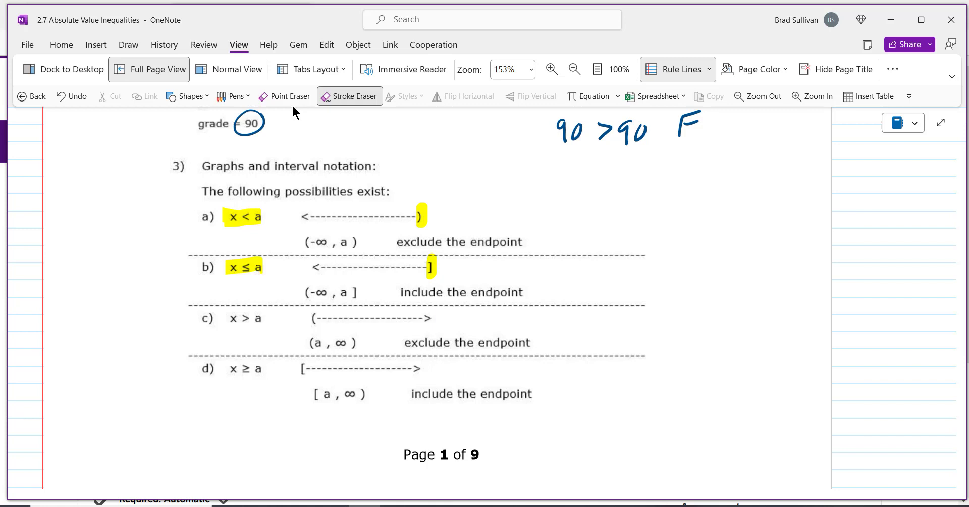
{"action": "left_click_drag", "start_coordinate": [225, 325], "coordinate": [258, 317]}
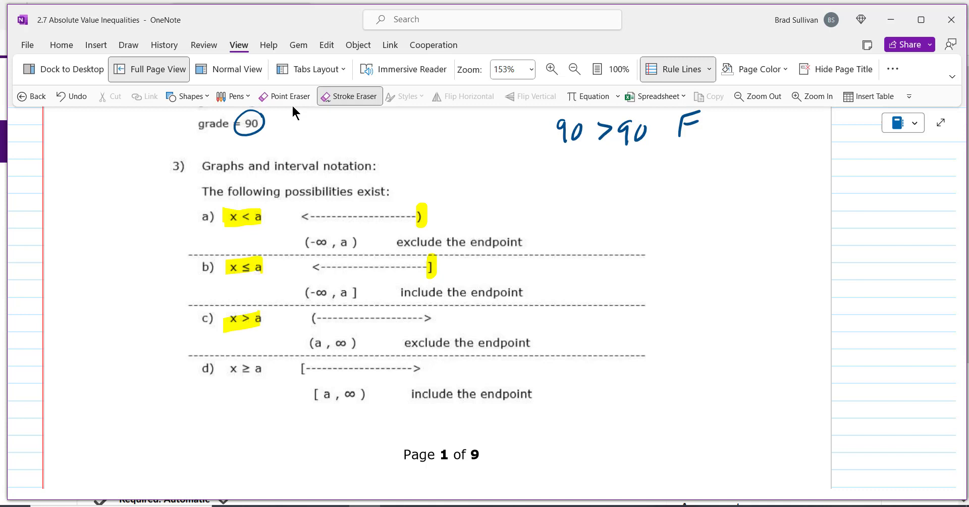
{"action": "left_click_drag", "start_coordinate": [313, 310], "coordinate": [315, 332]}
{"action": "mouse_move", "coordinate": [224, 370]}
{"action": "left_mouse_down"}
{"action": "mouse_move", "coordinate": [305, 376]}
{"action": "mouse_move", "coordinate": [302, 386]}
{"action": "left_mouse_up"}
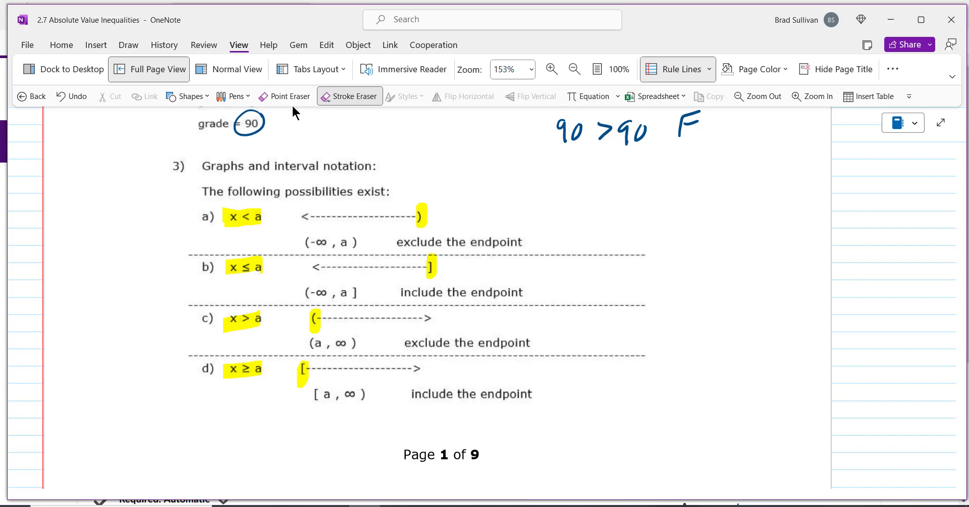
Make the yellow highlighter active at section 4
{"action": "scroll", "coordinate": [292, 104], "scroll_direction": "down", "scroll_amount": 10}
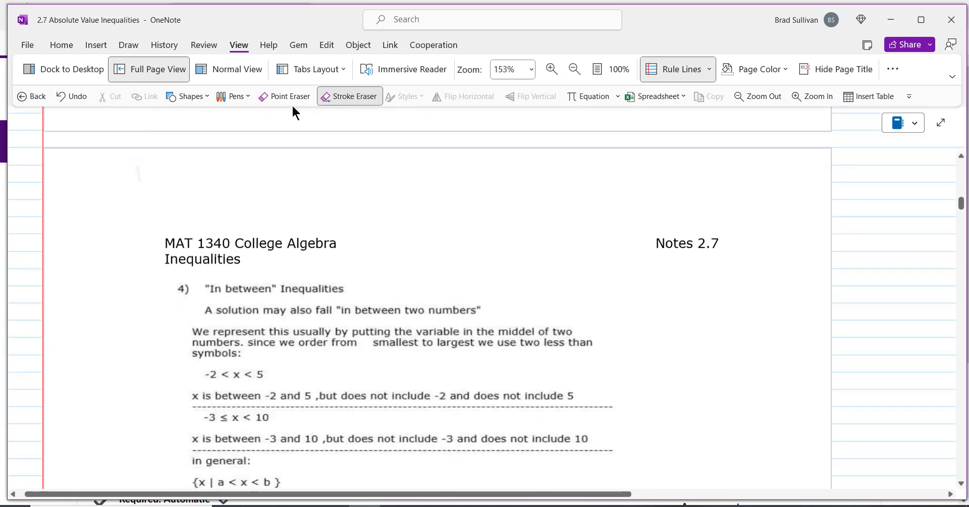
{"action": "scroll", "coordinate": [292, 112], "scroll_direction": "down", "scroll_amount": 5}
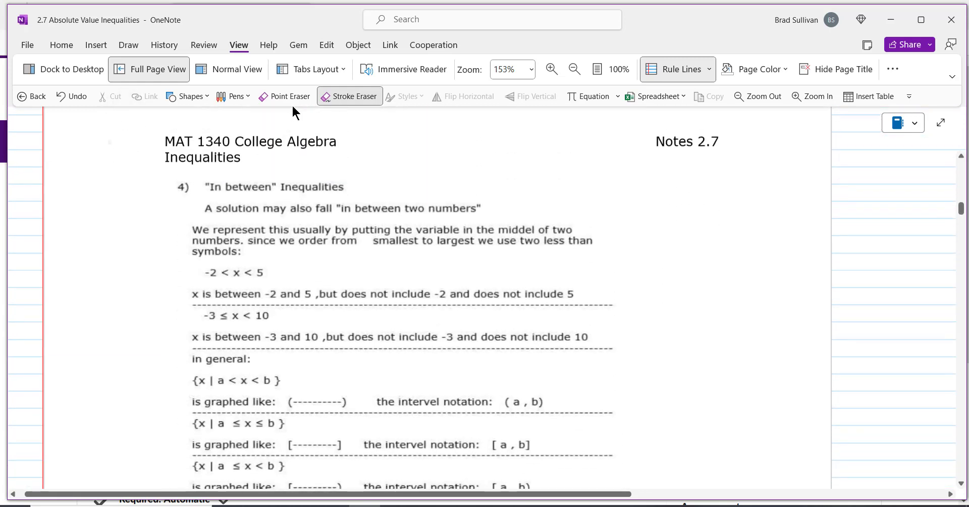
{"action": "scroll", "coordinate": [292, 107], "scroll_direction": "down", "scroll_amount": 3}
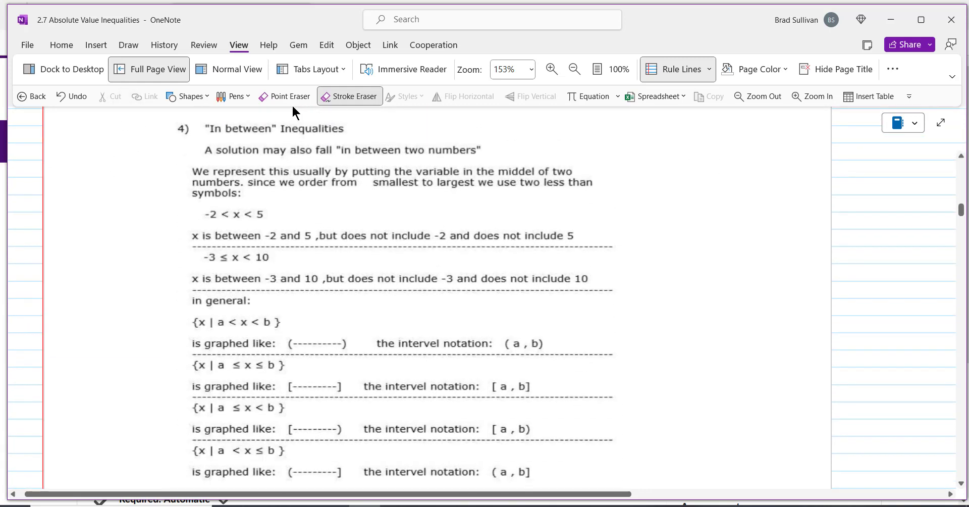
{"action": "left_click", "coordinate": [235, 96]}
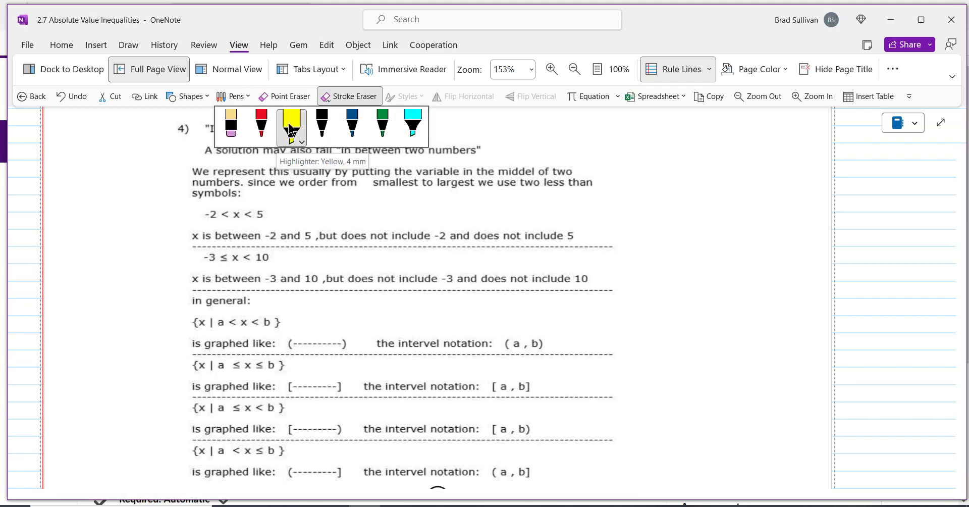
{"action": "left_click", "coordinate": [290, 128]}
{"action": "left_click", "coordinate": [290, 128]}
Highlight the 'In between' Inequalities heading and the example -2 < x < 5
{"action": "left_click_drag", "start_coordinate": [346, 134], "coordinate": [199, 134]}
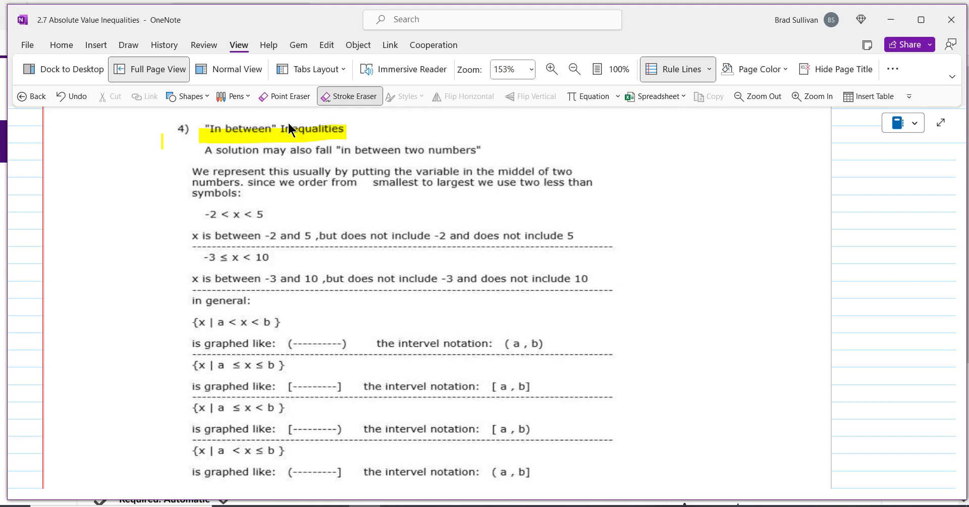
{"action": "left_click_drag", "start_coordinate": [267, 215], "coordinate": [203, 216]}
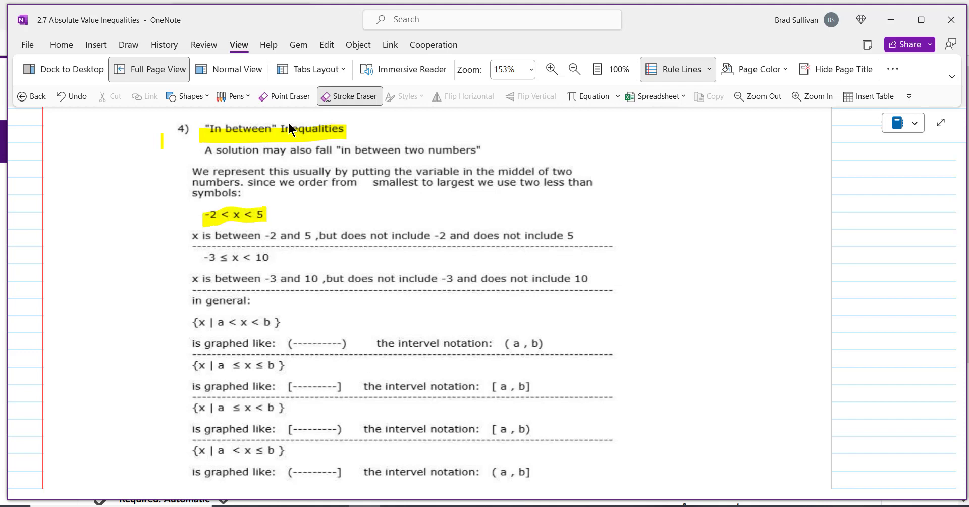
{"action": "left_click", "coordinate": [228, 96]}
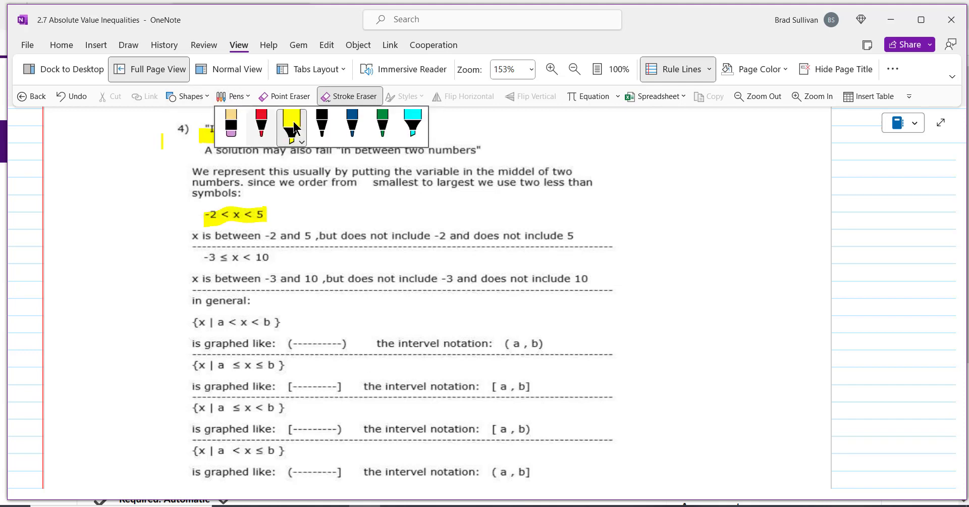
In black ink, circle '-2 and 5', both 'does not include' phrases, and '-3 and 10'
{"action": "left_click", "coordinate": [325, 113]}
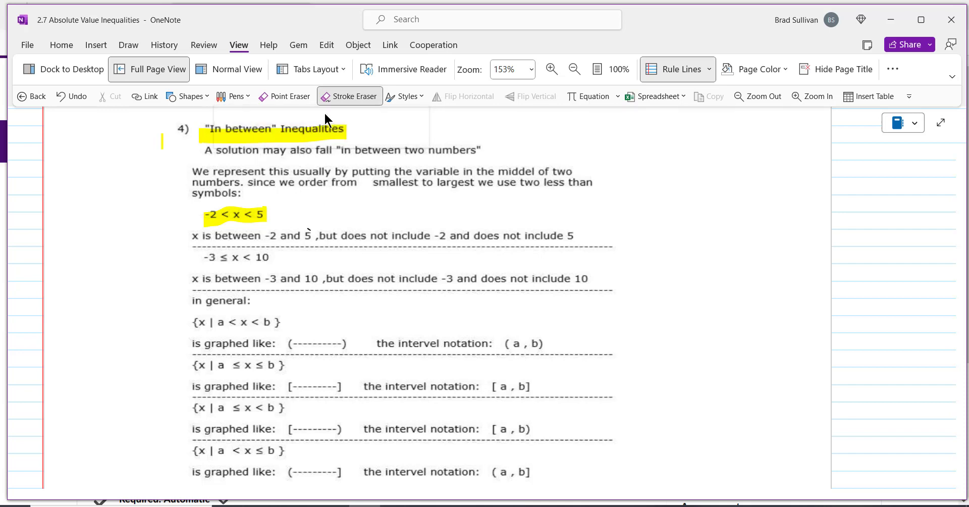
{"action": "mouse_move", "coordinate": [270, 229]}
{"action": "left_mouse_down"}
{"action": "mouse_move", "coordinate": [265, 248]}
{"action": "mouse_move", "coordinate": [319, 240]}
{"action": "mouse_move", "coordinate": [258, 231]}
{"action": "left_mouse_up"}
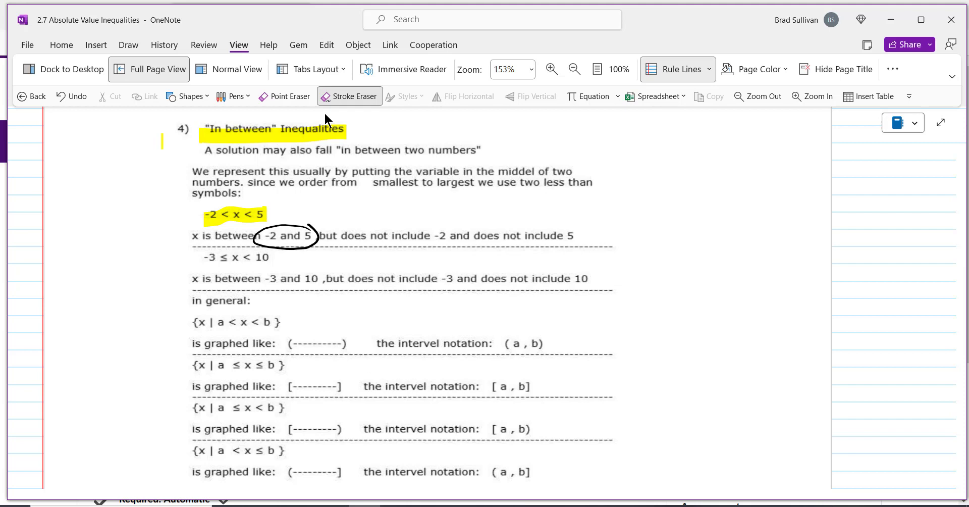
{"action": "mouse_move", "coordinate": [424, 228]}
{"action": "left_mouse_down"}
{"action": "mouse_move", "coordinate": [401, 224]}
{"action": "mouse_move", "coordinate": [348, 242]}
{"action": "mouse_move", "coordinate": [427, 246]}
{"action": "left_mouse_up"}
{"action": "mouse_move", "coordinate": [555, 227]}
{"action": "left_mouse_down"}
{"action": "mouse_move", "coordinate": [502, 222]}
{"action": "mouse_move", "coordinate": [537, 248]}
{"action": "mouse_move", "coordinate": [568, 236]}
{"action": "left_mouse_up"}
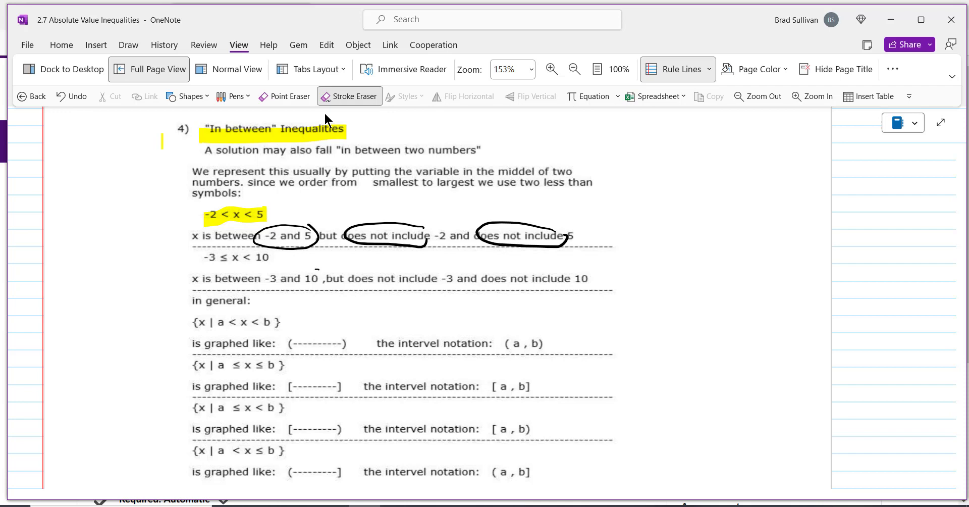
{"action": "mouse_move", "coordinate": [317, 267]}
{"action": "left_mouse_down"}
{"action": "mouse_move", "coordinate": [244, 275]}
{"action": "mouse_move", "coordinate": [292, 293]}
{"action": "mouse_move", "coordinate": [329, 275]}
{"action": "mouse_move", "coordinate": [323, 270]}
{"action": "left_mouse_up"}
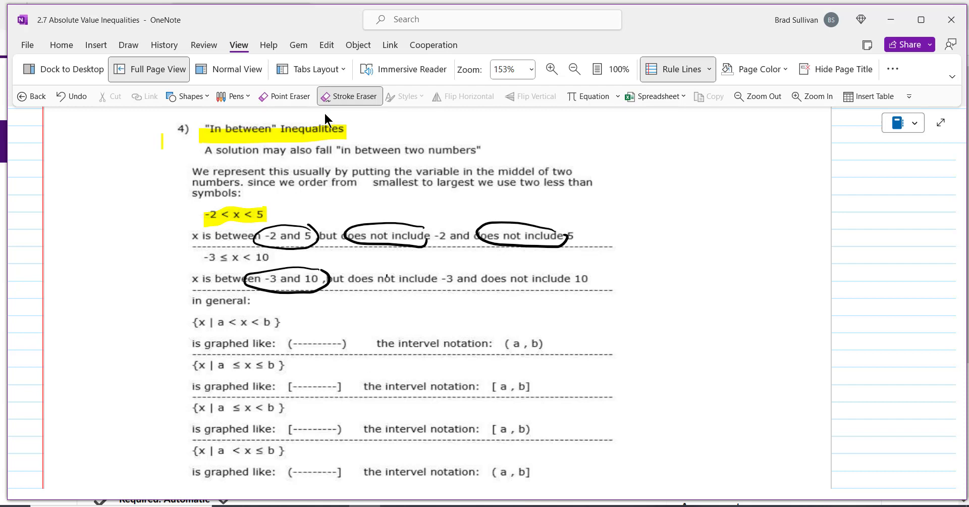
{"action": "mouse_move", "coordinate": [387, 275]}
{"action": "left_mouse_down"}
{"action": "mouse_move", "coordinate": [392, 285]}
{"action": "mouse_move", "coordinate": [382, 266]}
{"action": "mouse_move", "coordinate": [376, 277]}
{"action": "mouse_move", "coordinate": [323, 289]}
{"action": "left_mouse_up"}
{"action": "scroll", "coordinate": [326, 119], "scroll_direction": "down", "scroll_amount": 3}
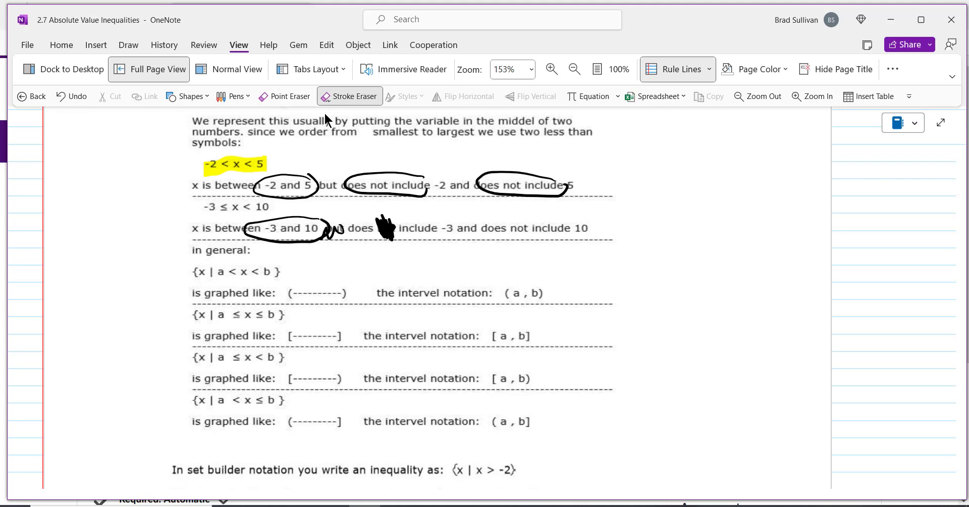
Scroll to the set builder notation exercises 1–4 and select the worksheet printout
{"action": "scroll", "coordinate": [325, 115], "scroll_direction": "down", "scroll_amount": 5}
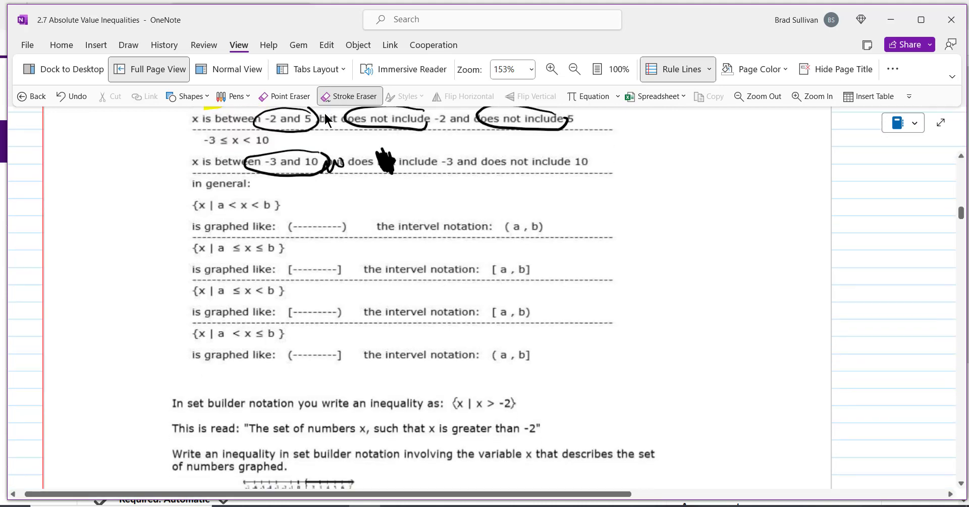
{"action": "scroll", "coordinate": [325, 115], "scroll_direction": "down", "scroll_amount": 3}
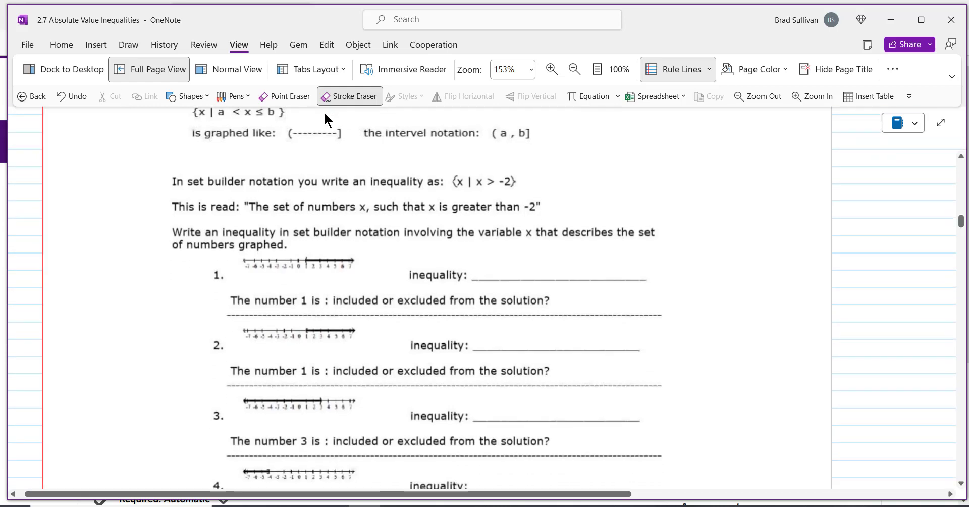
{"action": "scroll", "coordinate": [325, 115], "scroll_direction": "up", "scroll_amount": 1}
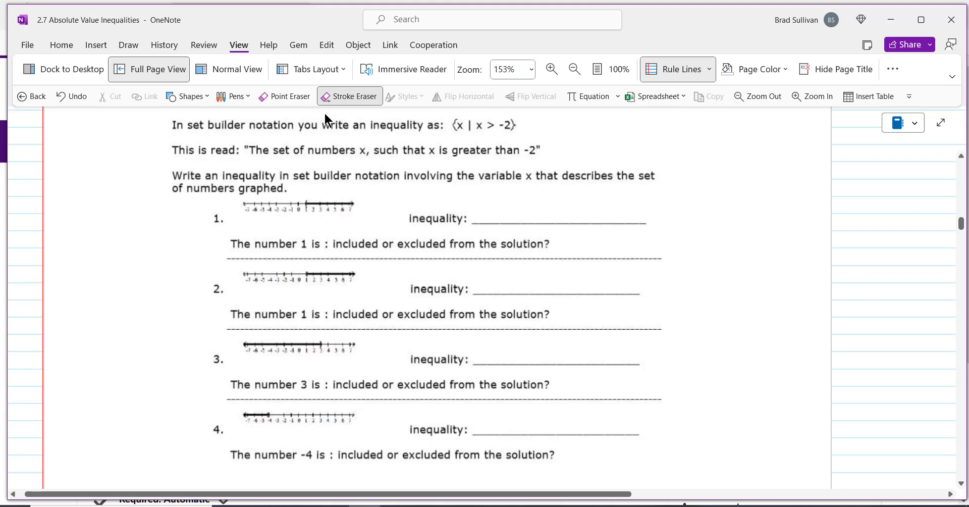
{"action": "left_click", "coordinate": [325, 114]}
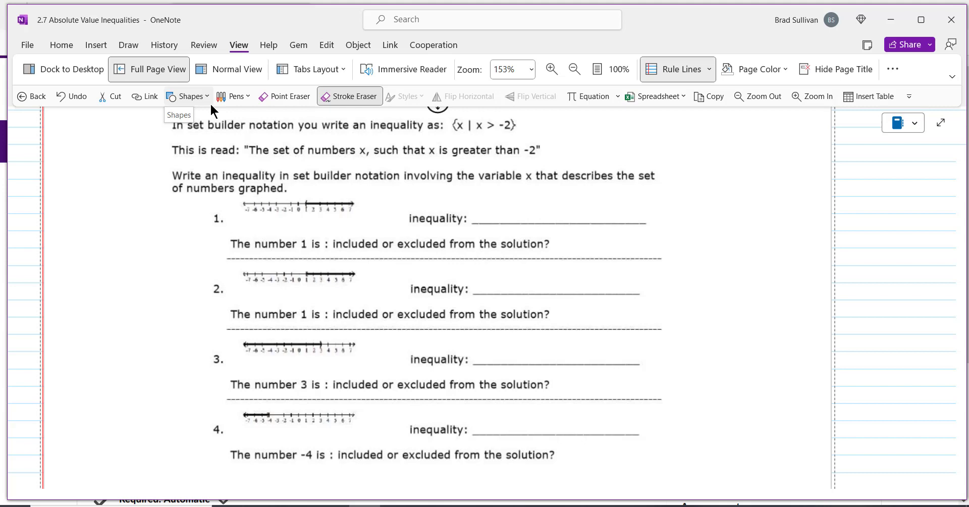
{"action": "scroll", "coordinate": [210, 102], "scroll_direction": "up", "scroll_amount": 3}
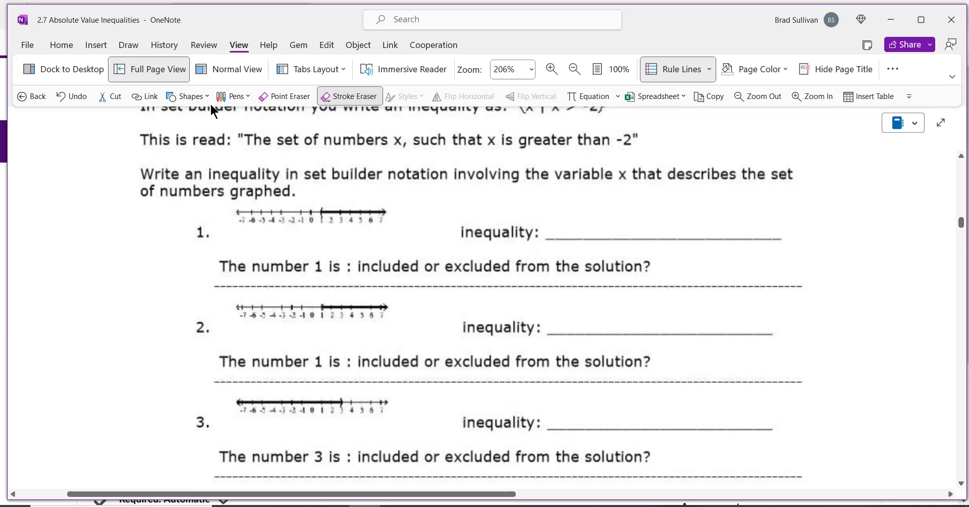
Answer problem 1: write x > 1, draw an open parenthesis at 1, circle 'excluded'
{"action": "mouse_move", "coordinate": [403, 188]}
{"action": "left_mouse_down"}
{"action": "mouse_move", "coordinate": [412, 190]}
{"action": "mouse_move", "coordinate": [405, 204]}
{"action": "left_mouse_up"}
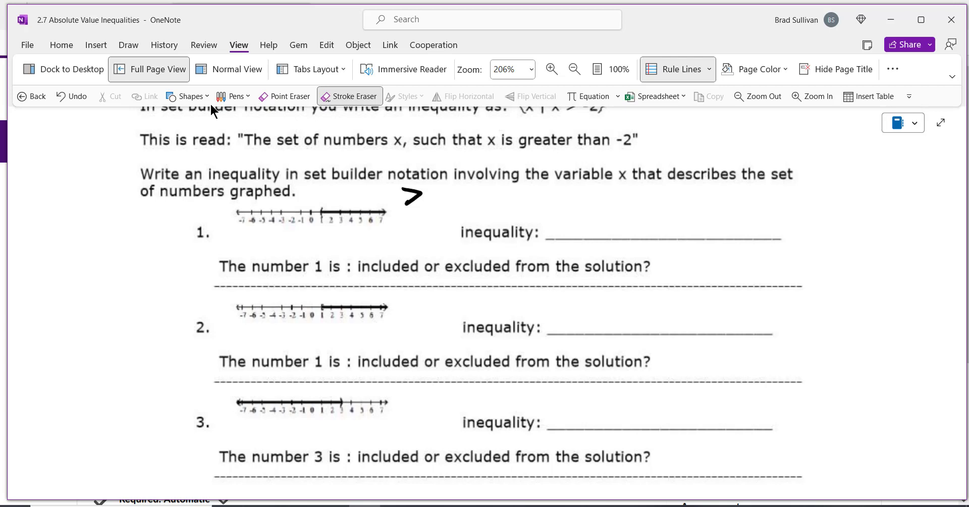
{"action": "left_click_drag", "start_coordinate": [596, 217], "coordinate": [618, 233]}
{"action": "mouse_move", "coordinate": [619, 215]}
{"action": "left_mouse_down"}
{"action": "mouse_move", "coordinate": [605, 232]}
{"action": "mouse_move", "coordinate": [645, 218]}
{"action": "mouse_move", "coordinate": [628, 230]}
{"action": "mouse_move", "coordinate": [664, 232]}
{"action": "left_mouse_up"}
{"action": "left_click", "coordinate": [210, 101]}
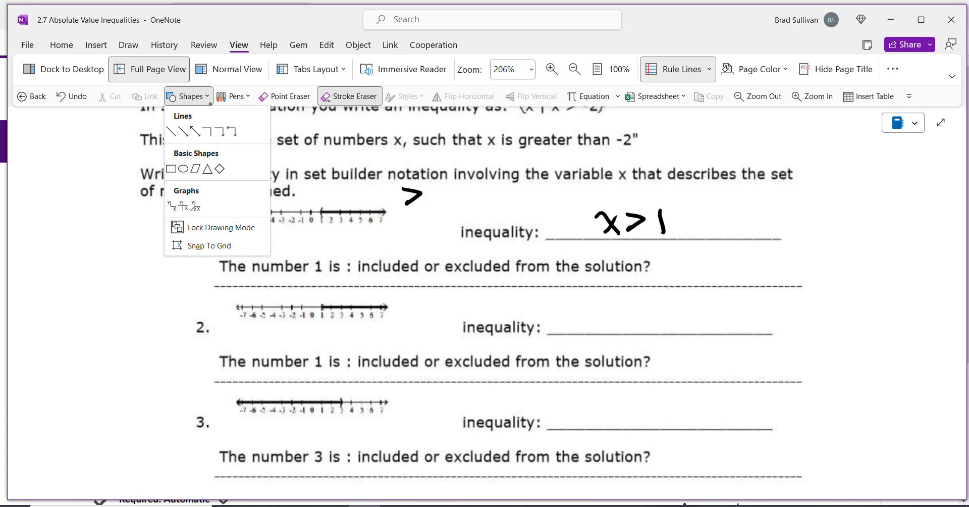
{"action": "left_click", "coordinate": [210, 101]}
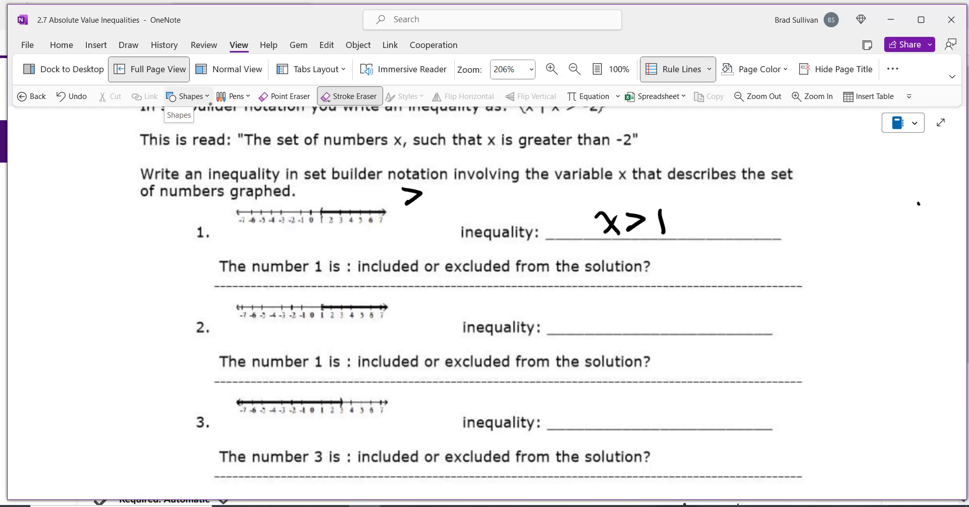
{"action": "left_click_drag", "start_coordinate": [326, 202], "coordinate": [328, 221]}
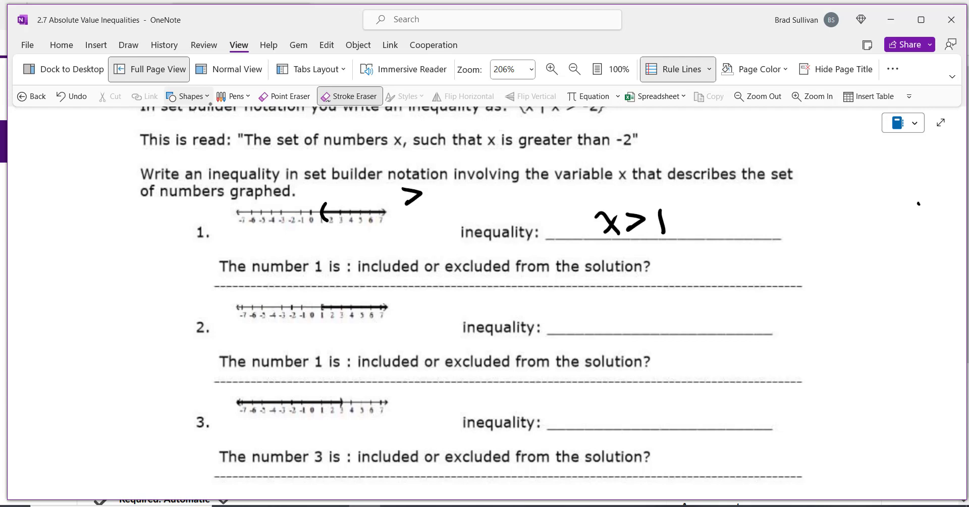
{"action": "mouse_move", "coordinate": [507, 253]}
{"action": "left_mouse_down"}
{"action": "mouse_move", "coordinate": [462, 254]}
{"action": "mouse_move", "coordinate": [452, 275]}
{"action": "mouse_move", "coordinate": [520, 268]}
{"action": "mouse_move", "coordinate": [509, 254]}
{"action": "left_mouse_up"}
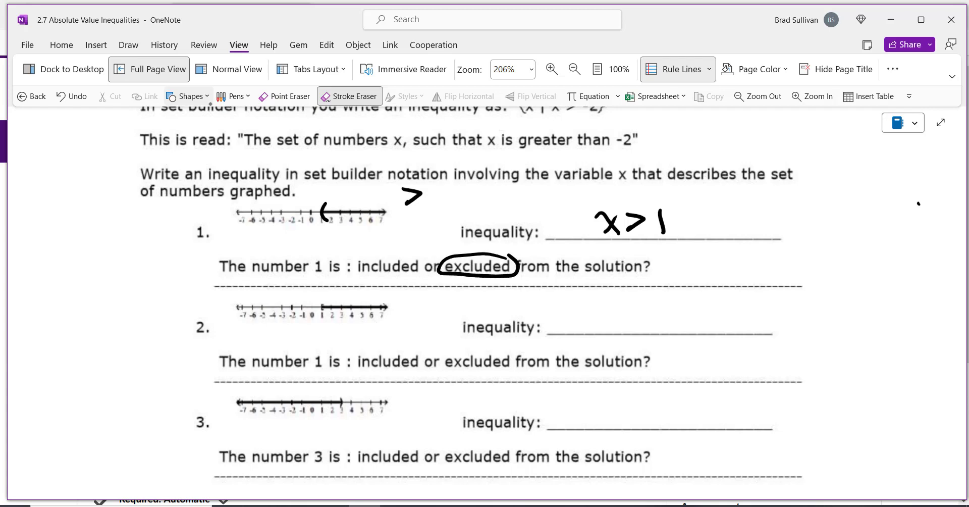
Answer problem 2: draw a closed bracket at 1, write x ≥ 1, circle 'included'
{"action": "mouse_move", "coordinate": [853, 201]}
{"action": "left_mouse_down"}
{"action": "mouse_move", "coordinate": [839, 212]}
{"action": "mouse_move", "coordinate": [904, 209]}
{"action": "mouse_move", "coordinate": [895, 202]}
{"action": "left_mouse_up"}
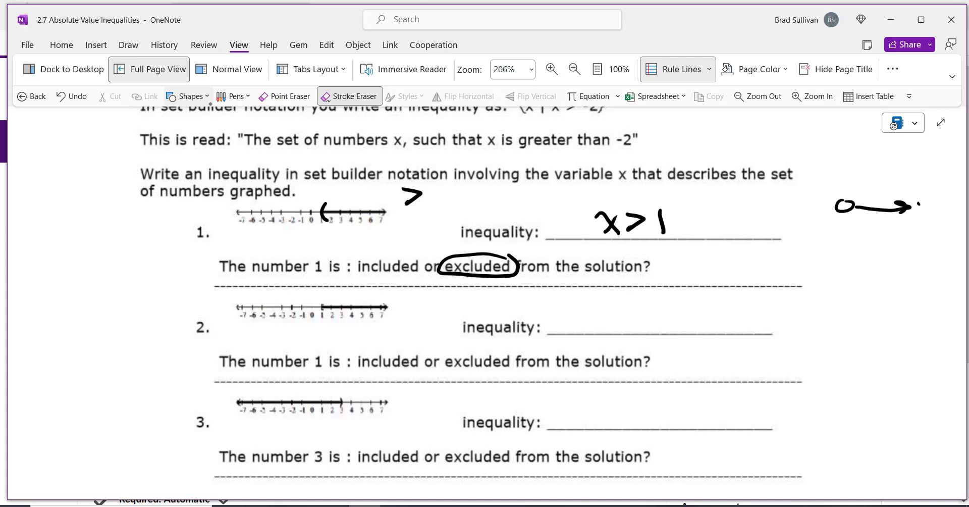
{"action": "mouse_move", "coordinate": [331, 297]}
{"action": "left_mouse_down"}
{"action": "mouse_move", "coordinate": [320, 300]}
{"action": "mouse_move", "coordinate": [330, 319]}
{"action": "left_mouse_up"}
{"action": "mouse_move", "coordinate": [607, 307]}
{"action": "left_mouse_down"}
{"action": "mouse_move", "coordinate": [628, 326]}
{"action": "mouse_move", "coordinate": [612, 326]}
{"action": "mouse_move", "coordinate": [656, 315]}
{"action": "mouse_move", "coordinate": [642, 320]}
{"action": "mouse_move", "coordinate": [673, 324]}
{"action": "left_mouse_up"}
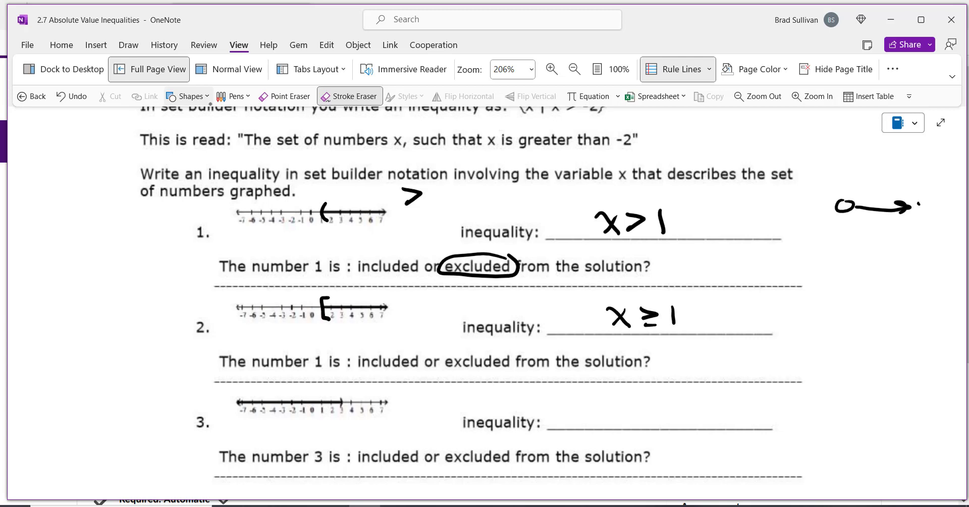
{"action": "mouse_move", "coordinate": [514, 348]}
{"action": "left_mouse_down"}
{"action": "mouse_move", "coordinate": [466, 345]}
{"action": "mouse_move", "coordinate": [444, 357]}
{"action": "mouse_move", "coordinate": [474, 346]}
{"action": "mouse_move", "coordinate": [357, 374]}
{"action": "mouse_move", "coordinate": [432, 360]}
{"action": "mouse_move", "coordinate": [406, 345]}
{"action": "left_mouse_up"}
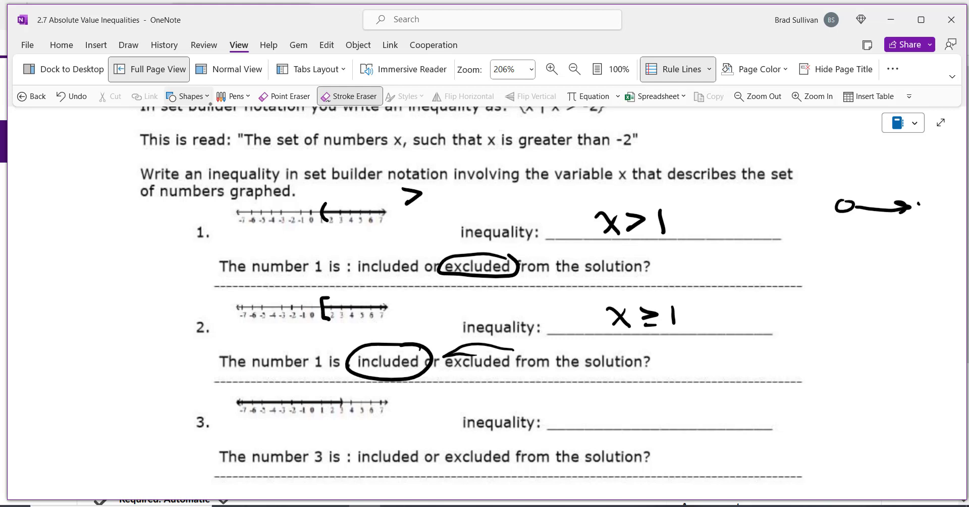
Answer problem 3 with an open endpoint at 3 and the inequality x < 3
{"action": "scroll", "coordinate": [485, 298], "scroll_direction": "down", "scroll_amount": 2}
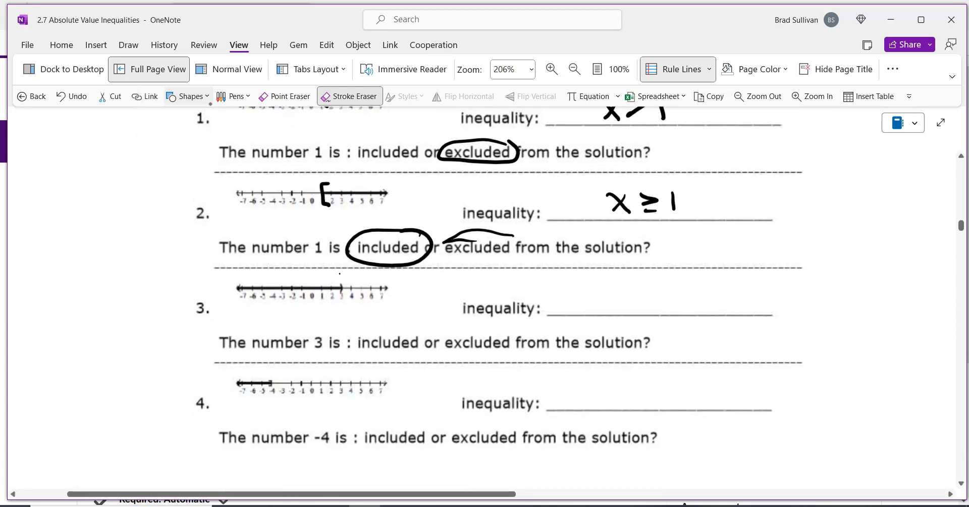
{"action": "left_click_drag", "start_coordinate": [340, 273], "coordinate": [337, 301]}
{"action": "mouse_move", "coordinate": [604, 290]}
{"action": "left_mouse_down"}
{"action": "mouse_move", "coordinate": [625, 308]}
{"action": "mouse_move", "coordinate": [609, 309]}
{"action": "left_mouse_up"}
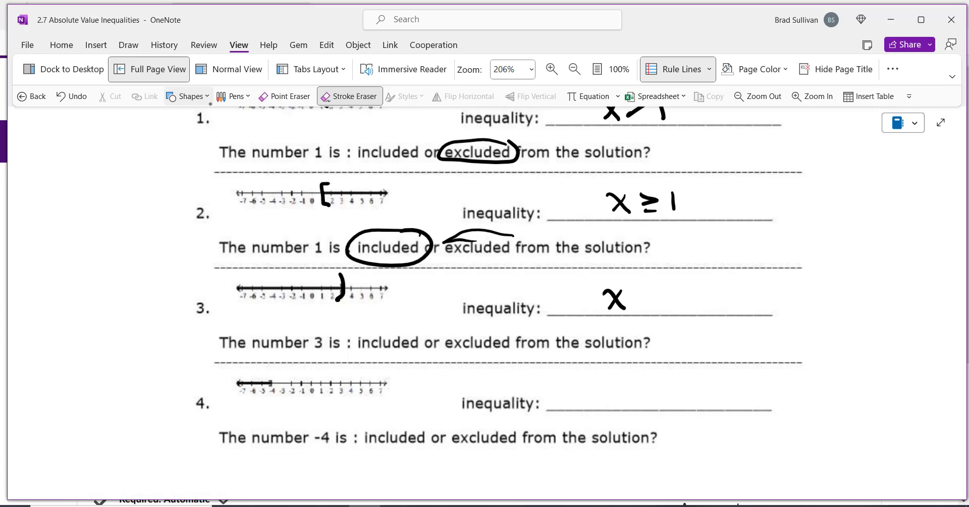
{"action": "mouse_move", "coordinate": [661, 286]}
{"action": "left_mouse_down"}
{"action": "mouse_move", "coordinate": [640, 296]}
{"action": "mouse_move", "coordinate": [661, 306]}
{"action": "mouse_move", "coordinate": [691, 292]}
{"action": "mouse_move", "coordinate": [686, 302]}
{"action": "left_mouse_up"}
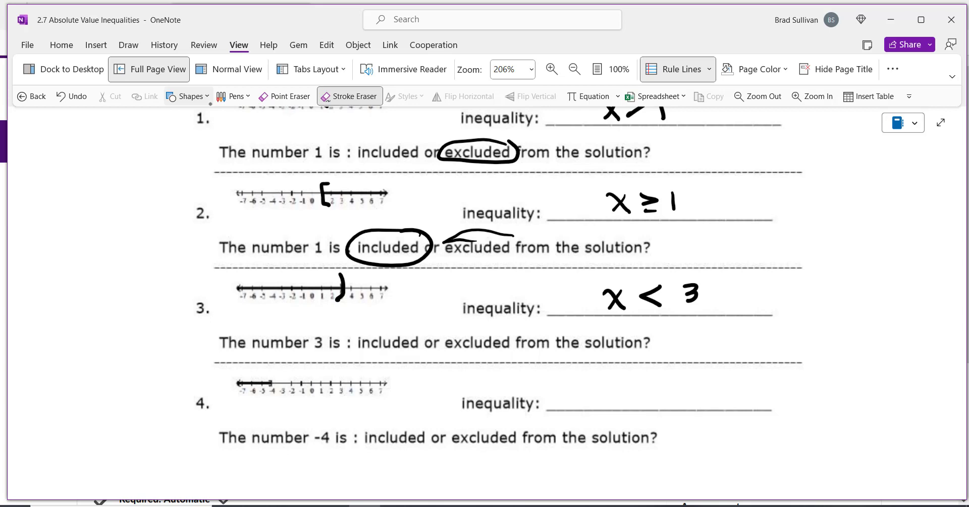
Bracket -4, write x ≤ -4, and circle 'excluded' for problem 3 and 'included' for problem 4
{"action": "mouse_move", "coordinate": [261, 369]}
{"action": "left_mouse_down"}
{"action": "mouse_move", "coordinate": [273, 387]}
{"action": "mouse_move", "coordinate": [264, 397]}
{"action": "left_mouse_up"}
{"action": "left_click_drag", "start_coordinate": [574, 389], "coordinate": [599, 407]}
{"action": "left_click_drag", "start_coordinate": [595, 389], "coordinate": [581, 410]}
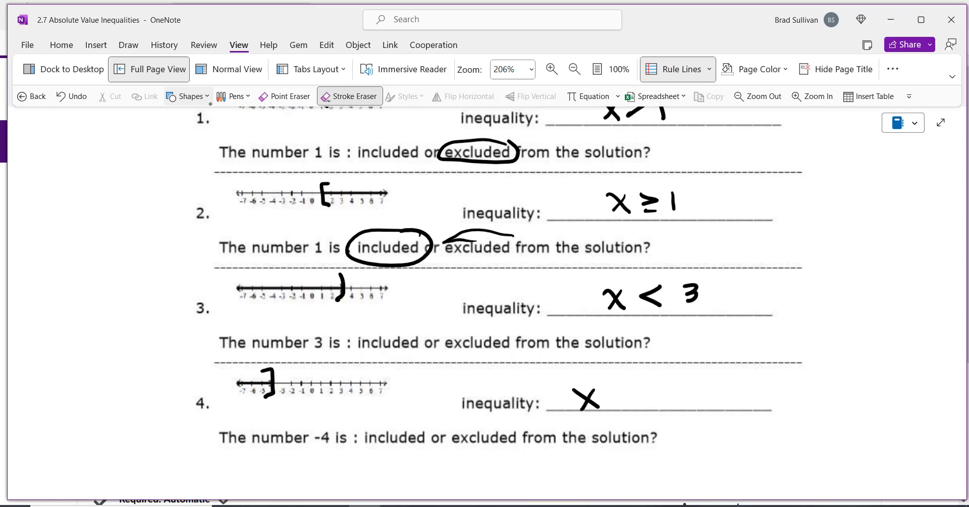
{"action": "mouse_move", "coordinate": [625, 386]}
{"action": "left_mouse_down"}
{"action": "mouse_move", "coordinate": [634, 402]}
{"action": "mouse_move", "coordinate": [660, 391]}
{"action": "left_mouse_up"}
{"action": "left_click_drag", "start_coordinate": [665, 382], "coordinate": [672, 400]}
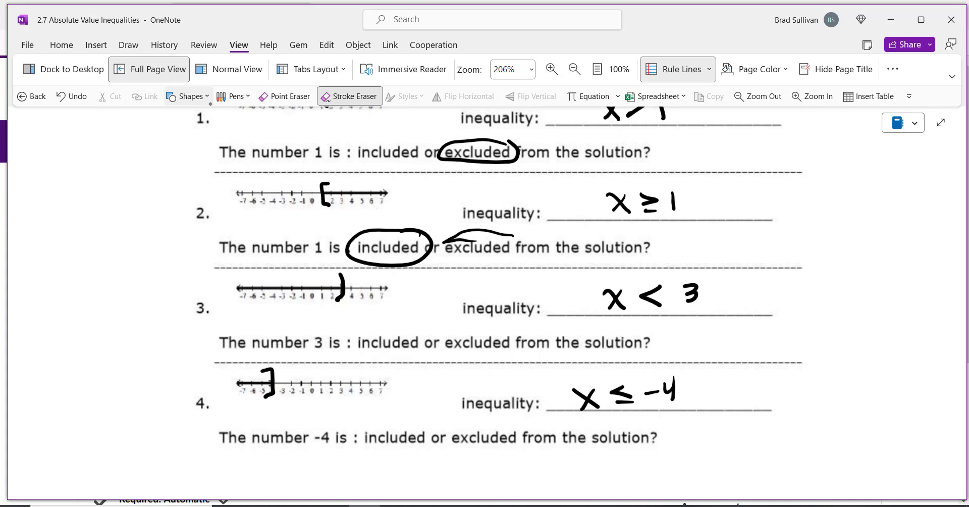
{"action": "mouse_move", "coordinate": [506, 328]}
{"action": "left_mouse_down"}
{"action": "mouse_move", "coordinate": [464, 330]}
{"action": "mouse_move", "coordinate": [444, 349]}
{"action": "mouse_move", "coordinate": [502, 351]}
{"action": "mouse_move", "coordinate": [513, 335]}
{"action": "left_mouse_up"}
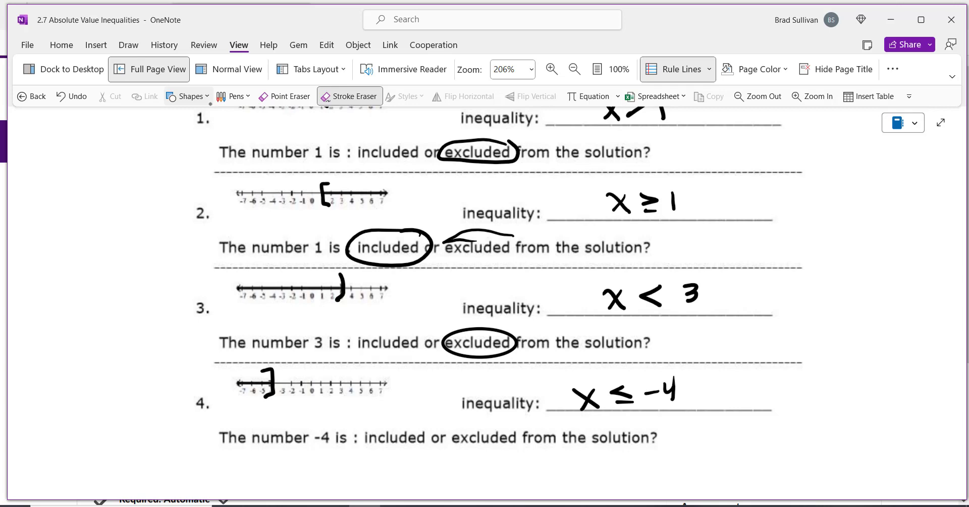
{"action": "mouse_move", "coordinate": [419, 415]}
{"action": "left_mouse_down"}
{"action": "mouse_move", "coordinate": [359, 426]}
{"action": "mouse_move", "coordinate": [445, 447]}
{"action": "mouse_move", "coordinate": [428, 418]}
{"action": "left_mouse_up"}
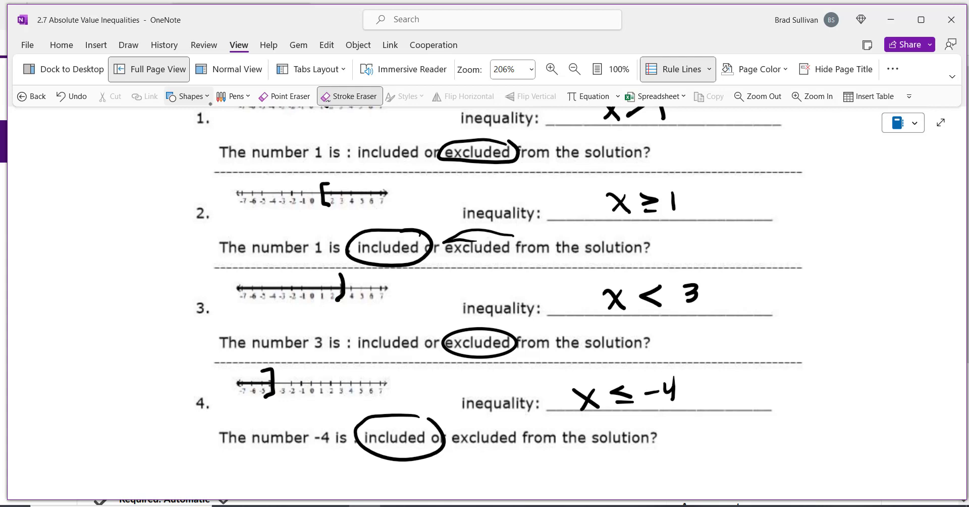
Bracket -6 and -2 on problem 5's number line and write -6 ≤ x ≤ -2
{"action": "scroll", "coordinate": [484, 303], "scroll_direction": "down", "scroll_amount": 10}
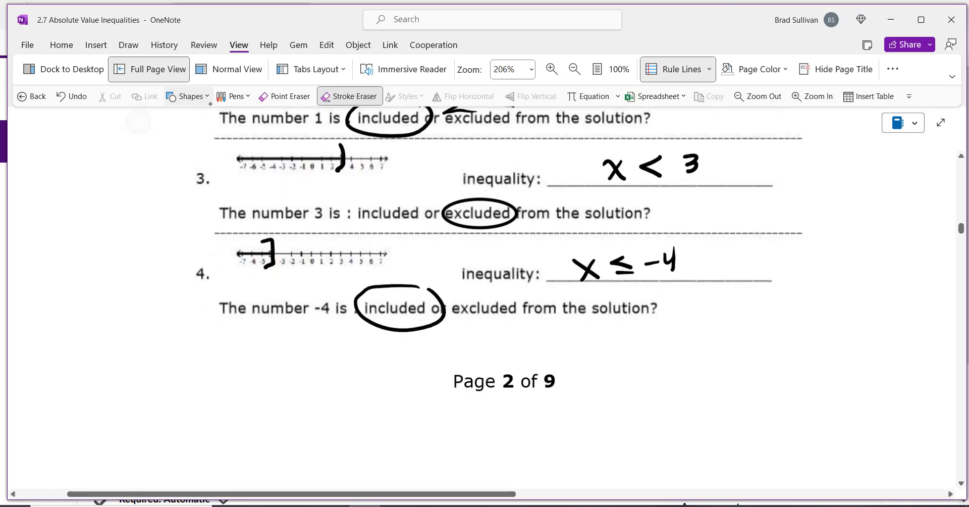
{"action": "scroll", "coordinate": [484, 302], "scroll_direction": "down", "scroll_amount": 3}
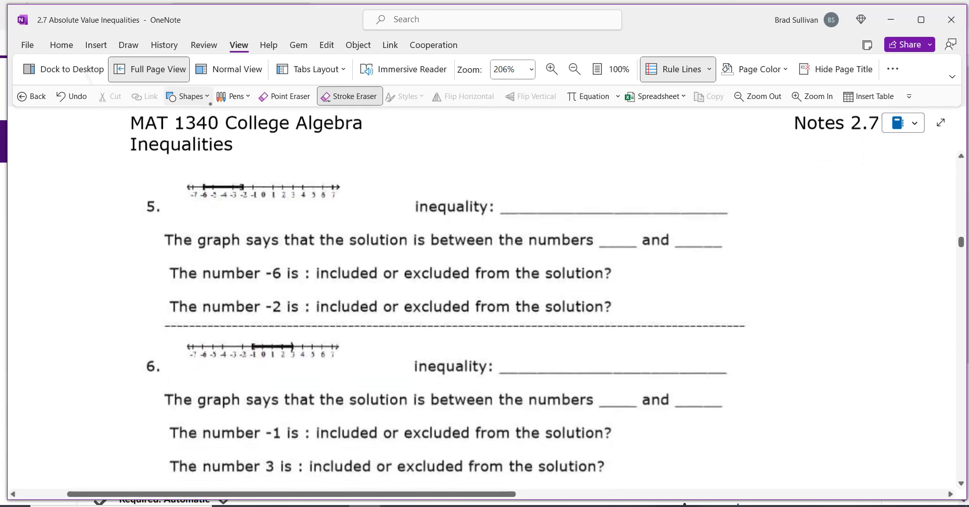
{"action": "scroll", "coordinate": [196, 265], "scroll_direction": "down", "scroll_amount": 2}
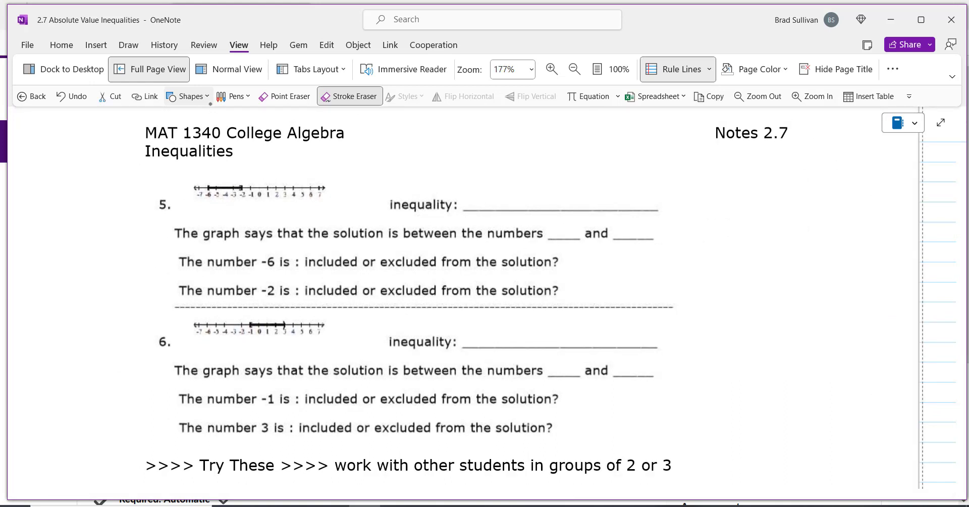
{"action": "left_click_drag", "start_coordinate": [202, 163], "coordinate": [252, 161]}
{"action": "left_click_drag", "start_coordinate": [488, 192], "coordinate": [509, 194]}
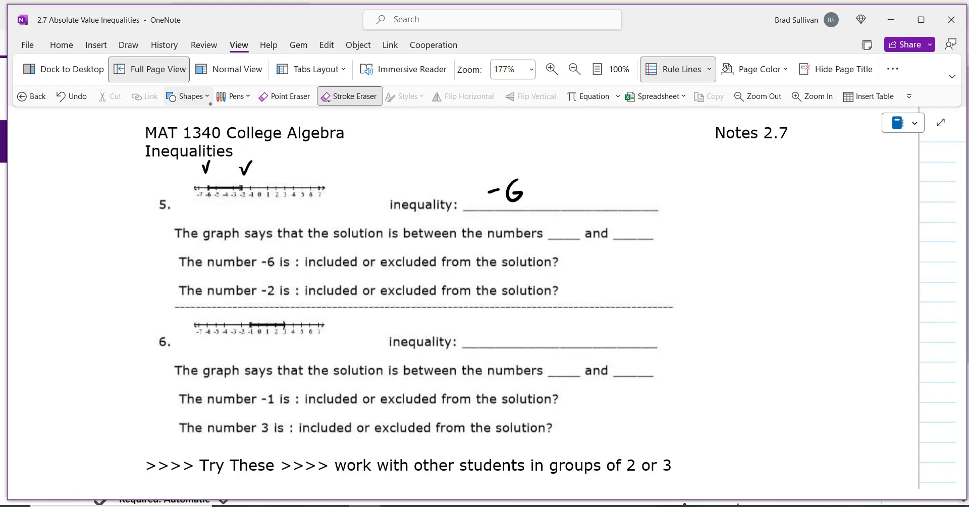
{"action": "left_click_drag", "start_coordinate": [620, 192], "coordinate": [662, 193]}
{"action": "mouse_move", "coordinate": [216, 179]}
{"action": "left_mouse_down"}
{"action": "mouse_move", "coordinate": [207, 183]}
{"action": "mouse_move", "coordinate": [212, 198]}
{"action": "mouse_move", "coordinate": [243, 192]}
{"action": "mouse_move", "coordinate": [235, 199]}
{"action": "left_mouse_up"}
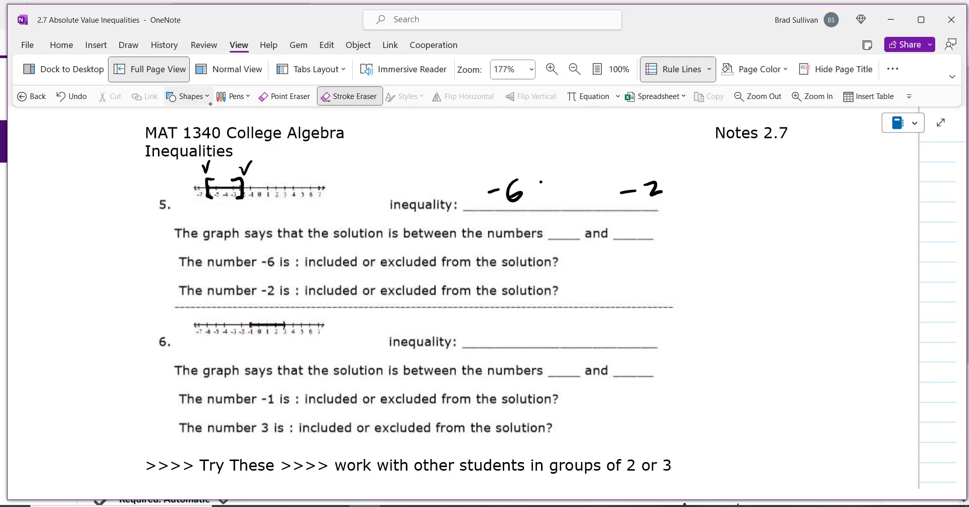
{"action": "mouse_move", "coordinate": [541, 181]}
{"action": "left_mouse_down"}
{"action": "mouse_move", "coordinate": [534, 187]}
{"action": "mouse_move", "coordinate": [544, 191]}
{"action": "left_mouse_up"}
{"action": "left_click_drag", "start_coordinate": [536, 196], "coordinate": [545, 196]}
{"action": "mouse_move", "coordinate": [611, 185]}
{"action": "left_mouse_down"}
{"action": "mouse_move", "coordinate": [614, 200]}
{"action": "mouse_move", "coordinate": [569, 206]}
{"action": "left_mouse_up"}
Jot -6 ≤ -2 in the margin, fill in endpoints -6 and -2, and circle 'included' for both
{"action": "mouse_move", "coordinate": [805, 196]}
{"action": "left_mouse_down"}
{"action": "mouse_move", "coordinate": [832, 201]}
{"action": "mouse_move", "coordinate": [863, 180]}
{"action": "mouse_move", "coordinate": [865, 196]}
{"action": "mouse_move", "coordinate": [914, 177]}
{"action": "left_mouse_up"}
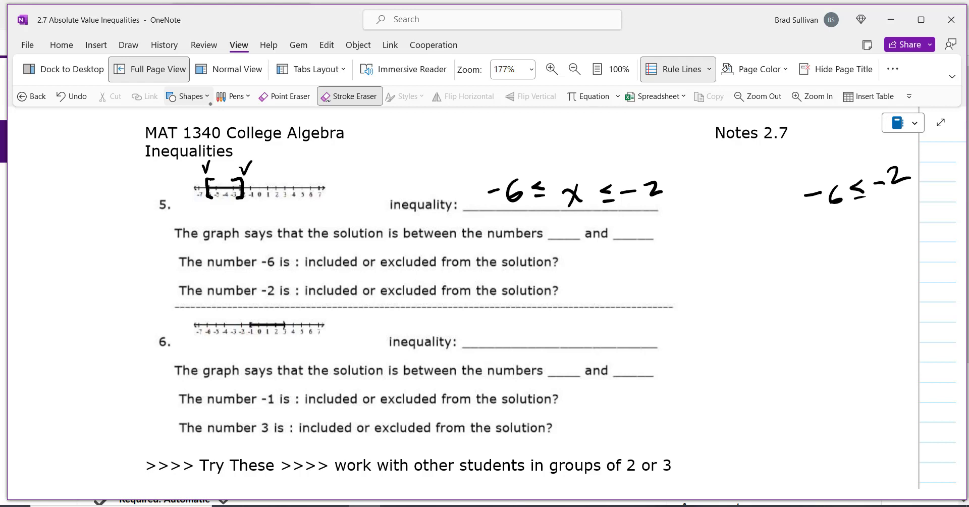
{"action": "left_click_drag", "start_coordinate": [549, 225], "coordinate": [563, 225]}
{"action": "mouse_move", "coordinate": [572, 218]}
{"action": "left_mouse_down"}
{"action": "mouse_move", "coordinate": [565, 233]}
{"action": "mouse_move", "coordinate": [660, 231]}
{"action": "left_mouse_up"}
{"action": "mouse_move", "coordinate": [352, 252]}
{"action": "left_mouse_down"}
{"action": "mouse_move", "coordinate": [345, 247]}
{"action": "mouse_move", "coordinate": [365, 260]}
{"action": "mouse_move", "coordinate": [359, 248]}
{"action": "left_mouse_up"}
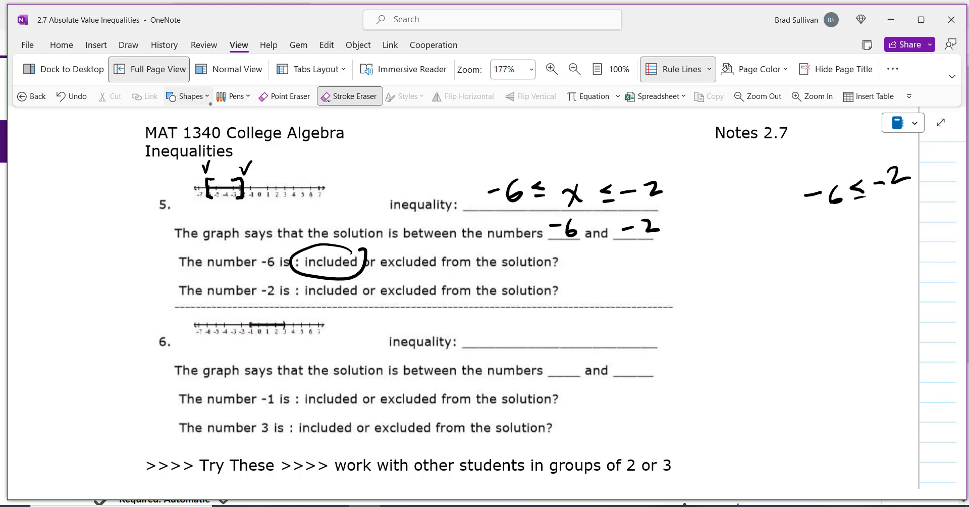
{"action": "mouse_move", "coordinate": [347, 275]}
{"action": "left_mouse_down"}
{"action": "mouse_move", "coordinate": [289, 294]}
{"action": "mouse_move", "coordinate": [353, 273]}
{"action": "left_mouse_up"}
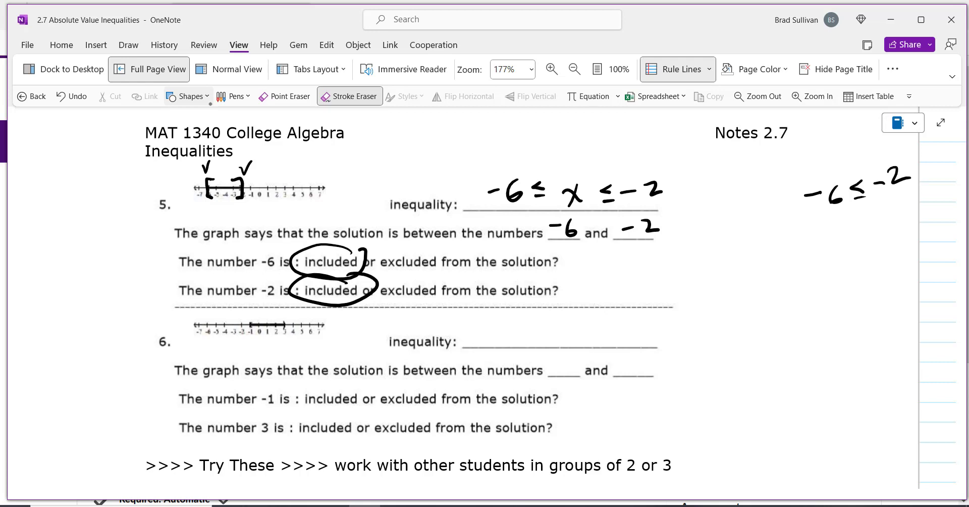
Write -1 and 3 in problem 6's endpoint blanks
{"action": "scroll", "coordinate": [484, 298], "scroll_direction": "down", "scroll_amount": 5}
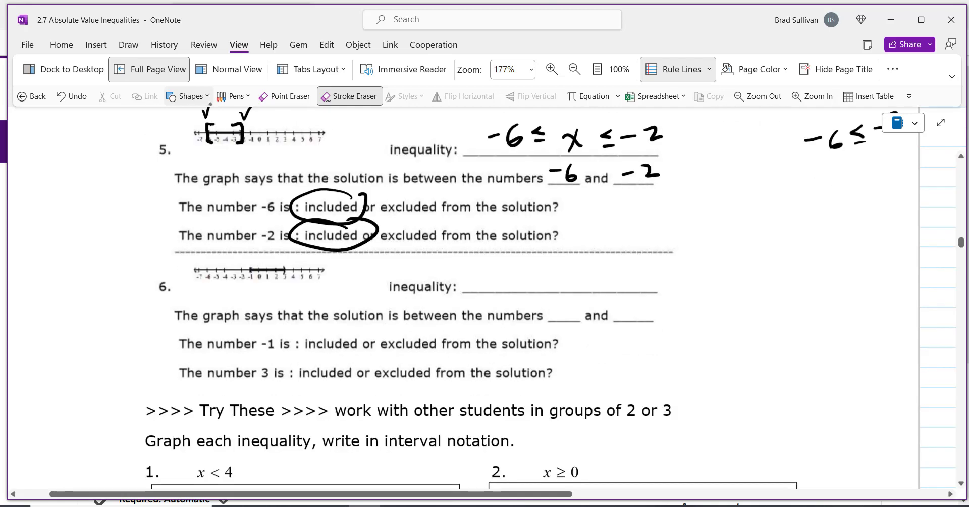
{"action": "scroll", "coordinate": [484, 298], "scroll_direction": "down", "scroll_amount": 1}
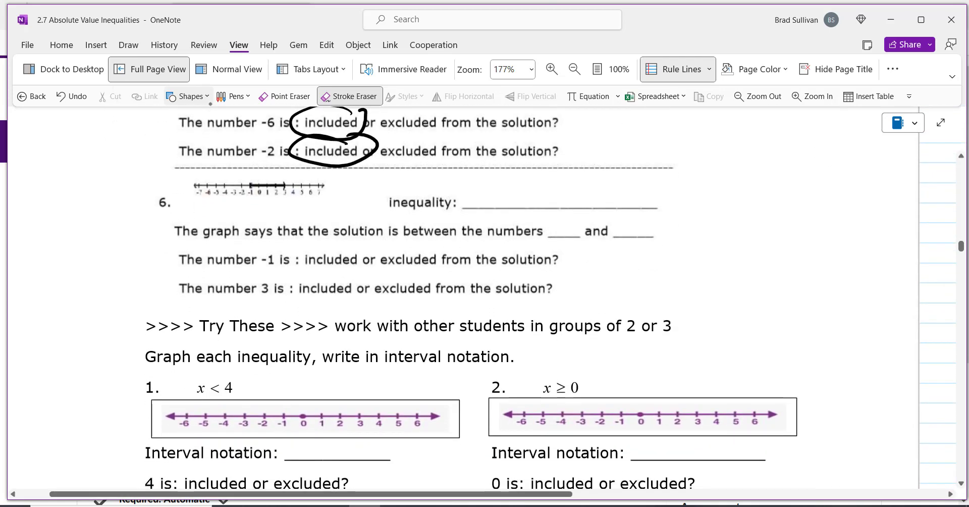
{"action": "left_click", "coordinate": [462, 474]}
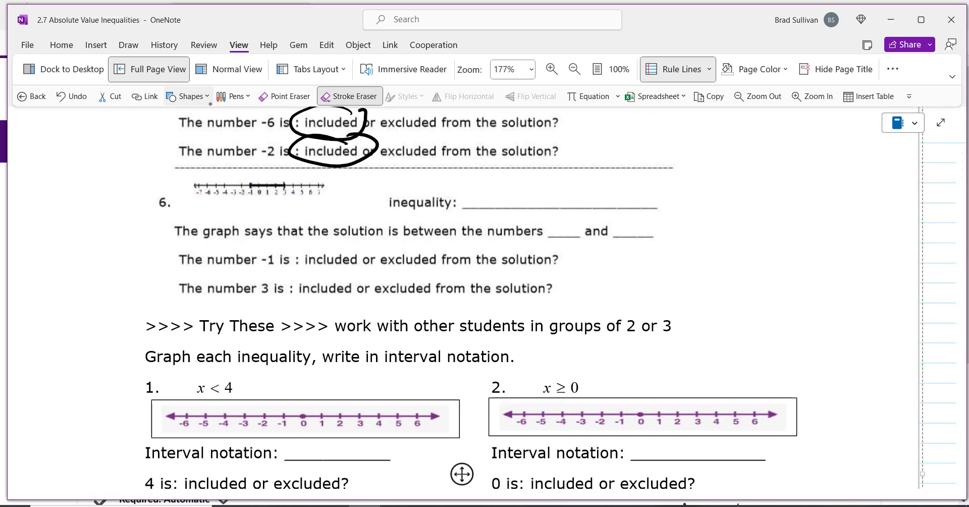
{"action": "left_click_drag", "start_coordinate": [550, 227], "coordinate": [560, 225]}
{"action": "left_click_drag", "start_coordinate": [566, 221], "coordinate": [567, 237]}
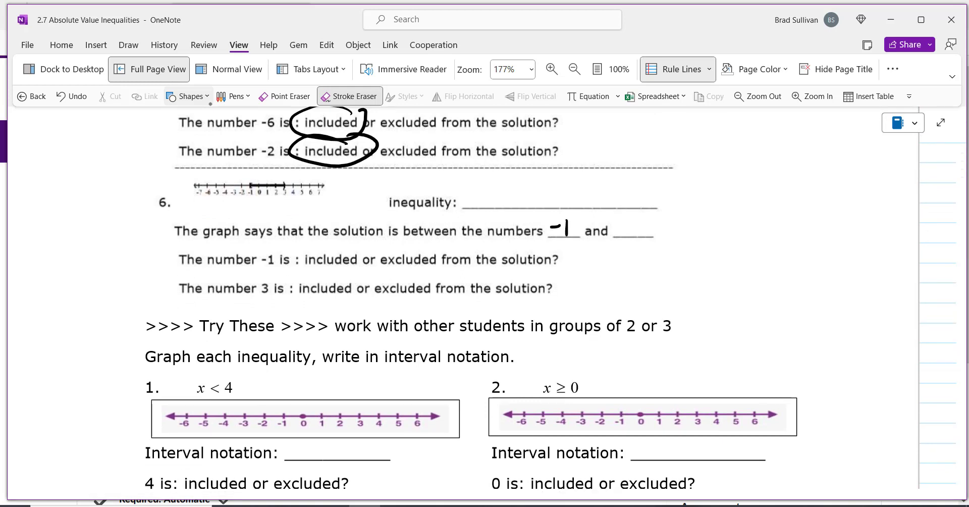
{"action": "left_click_drag", "start_coordinate": [628, 220], "coordinate": [630, 235]}
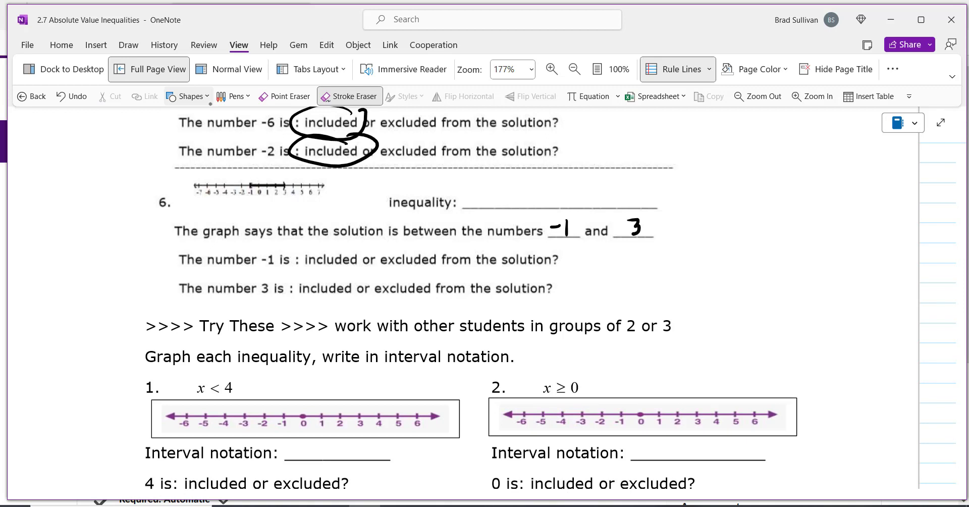
Draw [ at -1 and ) at 3 on the number line and write -1 ≤ x < 3
{"action": "mouse_move", "coordinate": [258, 177]}
{"action": "left_mouse_down"}
{"action": "mouse_move", "coordinate": [248, 184]}
{"action": "mouse_move", "coordinate": [260, 198]}
{"action": "left_mouse_up"}
{"action": "left_click_drag", "start_coordinate": [485, 187], "coordinate": [498, 185]}
{"action": "mouse_move", "coordinate": [505, 178]}
{"action": "left_mouse_down"}
{"action": "mouse_move", "coordinate": [506, 201]}
{"action": "mouse_move", "coordinate": [517, 187]}
{"action": "mouse_move", "coordinate": [535, 197]}
{"action": "left_mouse_up"}
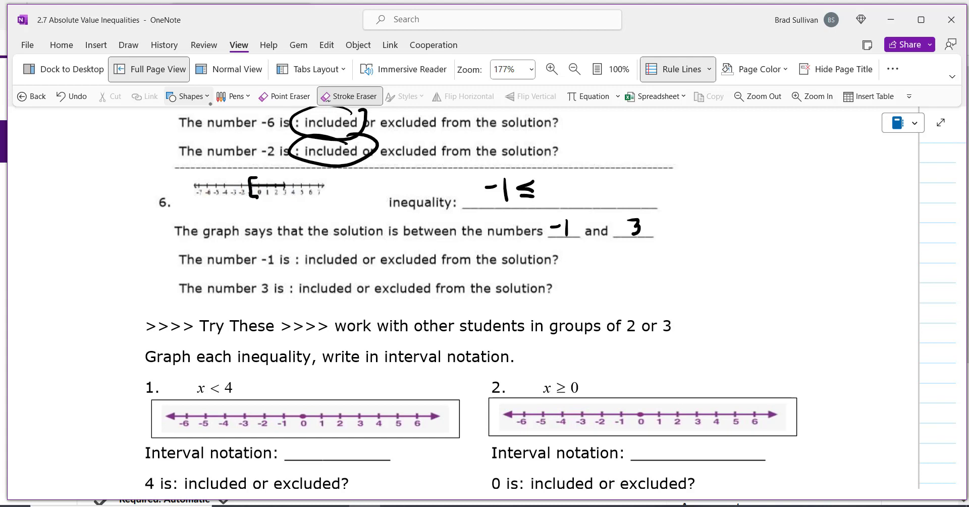
{"action": "mouse_move", "coordinate": [551, 185]}
{"action": "left_mouse_down"}
{"action": "mouse_move", "coordinate": [572, 200]}
{"action": "mouse_move", "coordinate": [557, 204]}
{"action": "left_mouse_up"}
{"action": "mouse_move", "coordinate": [601, 174]}
{"action": "left_mouse_down"}
{"action": "mouse_move", "coordinate": [599, 195]}
{"action": "mouse_move", "coordinate": [631, 194]}
{"action": "left_mouse_up"}
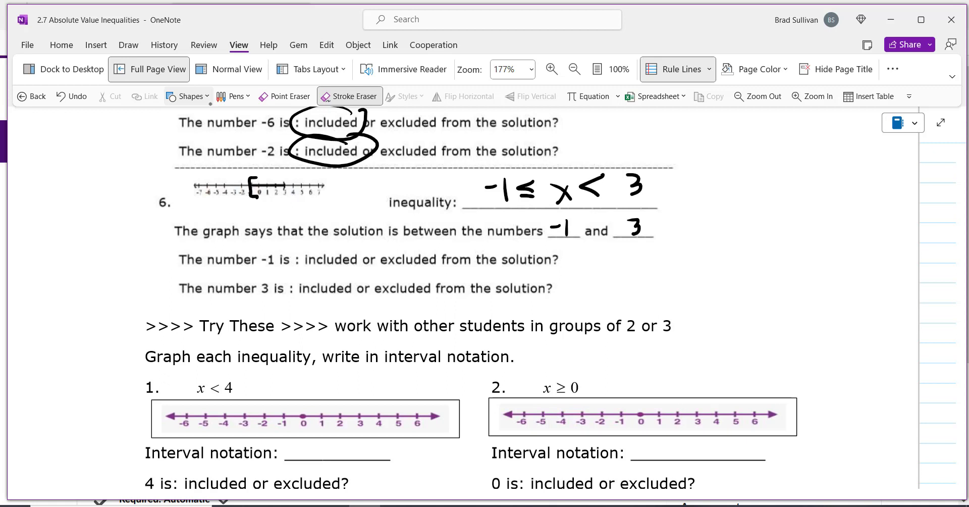
{"action": "left_click_drag", "start_coordinate": [280, 174], "coordinate": [284, 202]}
Circle included for -1 and excluded for 3
{"action": "mouse_move", "coordinate": [346, 248]}
{"action": "left_mouse_down"}
{"action": "mouse_move", "coordinate": [297, 258]}
{"action": "mouse_move", "coordinate": [361, 248]}
{"action": "left_mouse_up"}
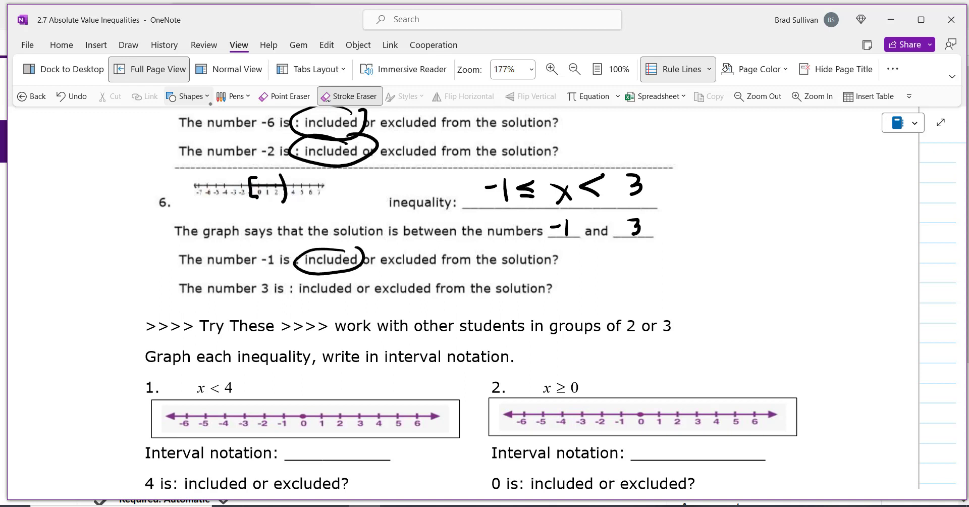
{"action": "mouse_move", "coordinate": [424, 278]}
{"action": "left_mouse_down"}
{"action": "mouse_move", "coordinate": [367, 284]}
{"action": "mouse_move", "coordinate": [433, 283]}
{"action": "left_mouse_up"}
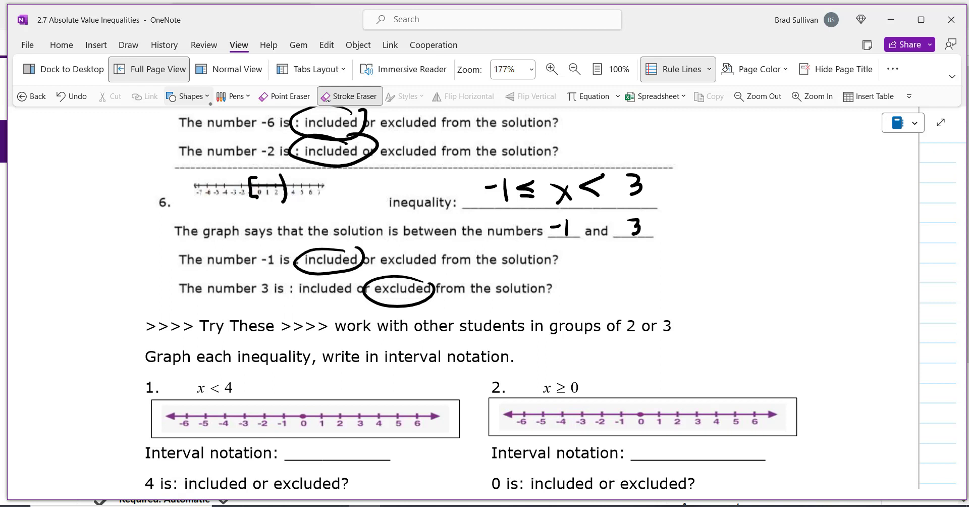
{"action": "scroll", "coordinate": [485, 298], "scroll_direction": "down", "scroll_amount": 3}
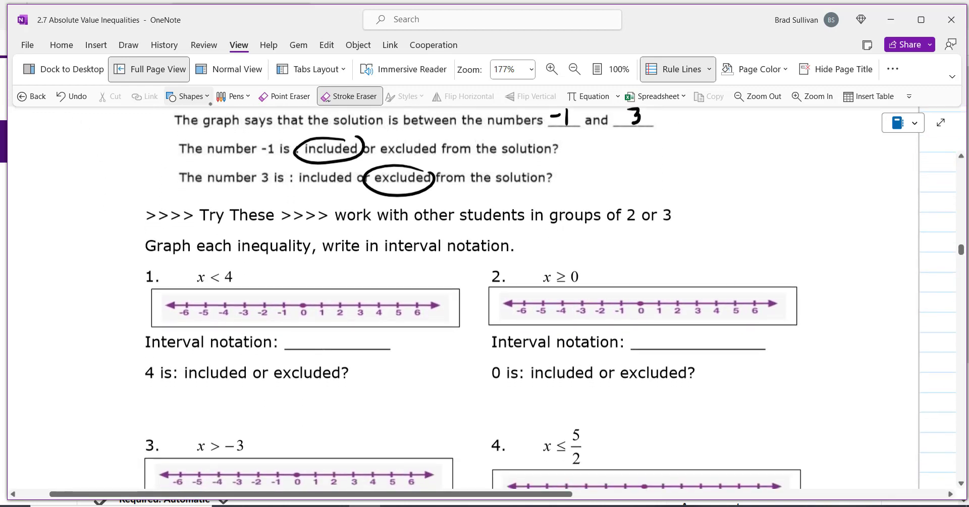
Scroll to the Try These section and switch the pen to red ink
{"action": "scroll", "coordinate": [555, 298], "scroll_direction": "down", "scroll_amount": 1}
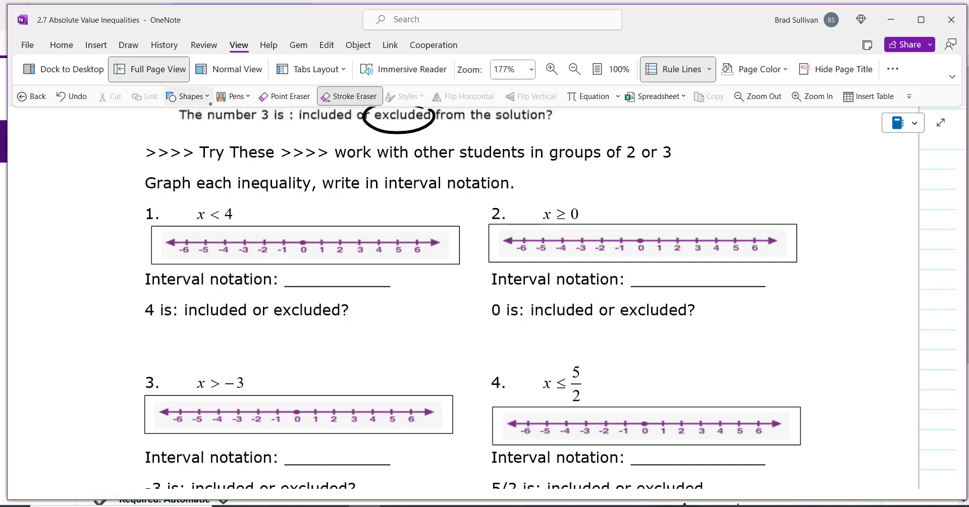
{"action": "left_click", "coordinate": [232, 96]}
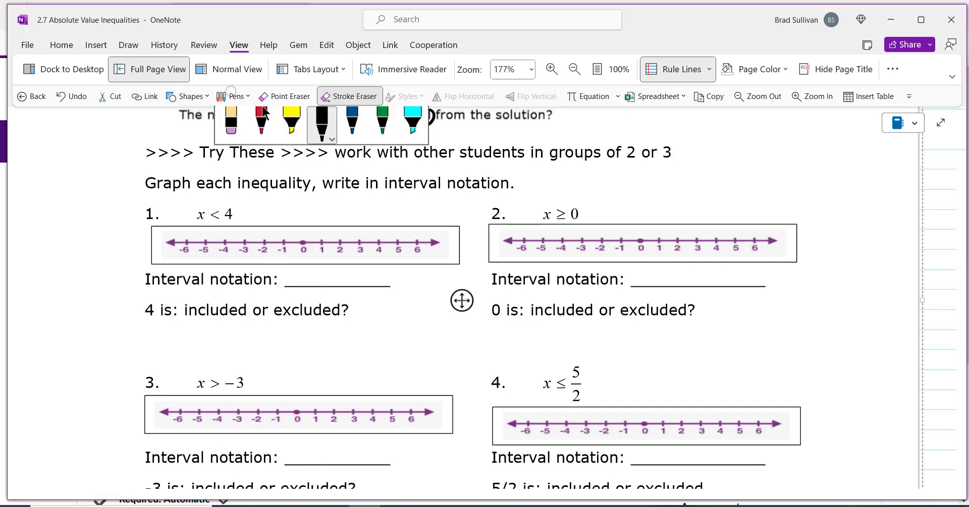
{"action": "left_click", "coordinate": [257, 125]}
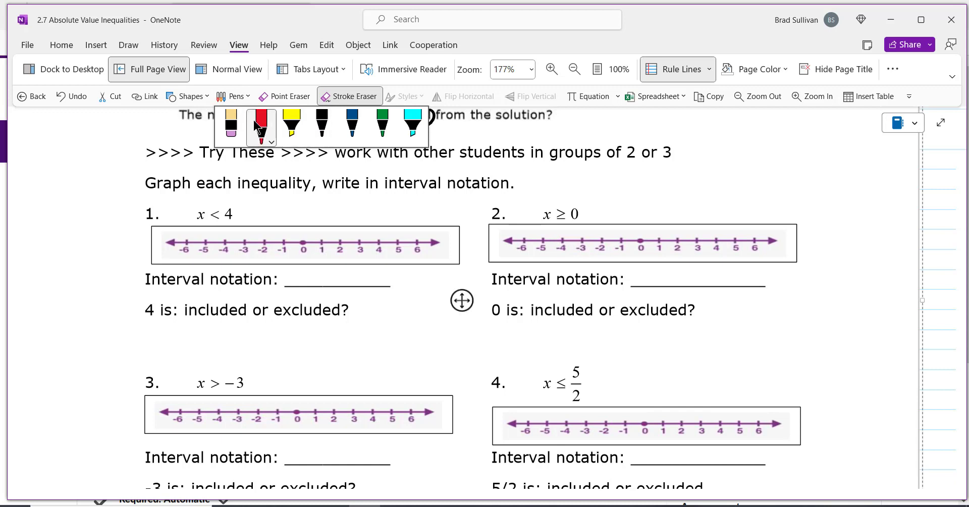
Handwrite LESS THAN beside practice problem 1, x < 4
{"action": "mouse_move", "coordinate": [72, 212]}
{"action": "left_mouse_down"}
{"action": "mouse_move", "coordinate": [82, 226]}
{"action": "mouse_move", "coordinate": [106, 208]}
{"action": "left_mouse_up"}
{"action": "left_click_drag", "start_coordinate": [78, 236], "coordinate": [91, 228]}
{"action": "left_click_drag", "start_coordinate": [90, 235], "coordinate": [89, 248]}
{"action": "left_click_drag", "start_coordinate": [93, 236], "coordinate": [103, 230]}
{"action": "left_click_drag", "start_coordinate": [107, 233], "coordinate": [117, 223]}
{"action": "left_click_drag", "start_coordinate": [116, 230], "coordinate": [129, 208]}
{"action": "left_click_drag", "start_coordinate": [124, 214], "coordinate": [126, 205]}
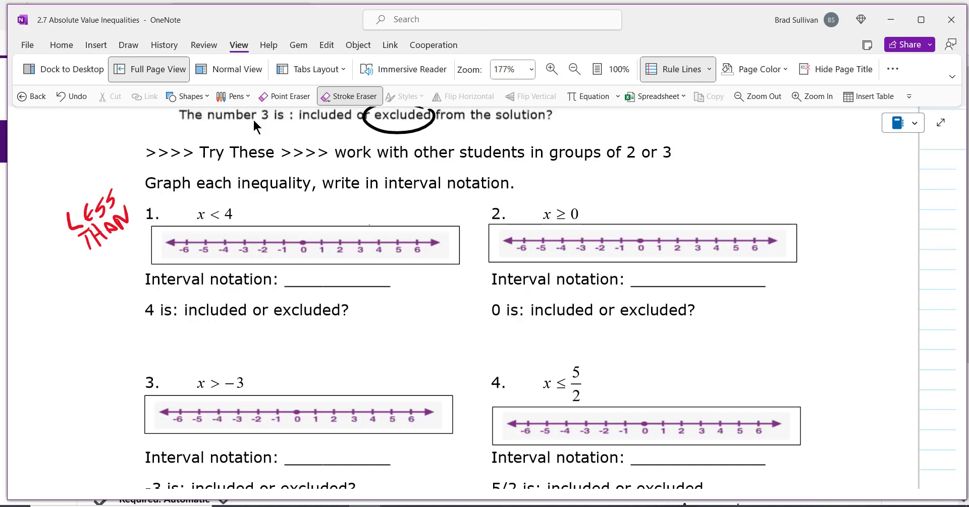
Graph x < 4 leftward with an open end at 4, circle excluded, and write (-∞, 4)
{"action": "mouse_move", "coordinate": [369, 224]}
{"action": "left_mouse_down"}
{"action": "mouse_move", "coordinate": [381, 243]}
{"action": "mouse_move", "coordinate": [370, 261]}
{"action": "mouse_move", "coordinate": [357, 244]}
{"action": "mouse_move", "coordinate": [253, 244]}
{"action": "mouse_move", "coordinate": [243, 231]}
{"action": "mouse_move", "coordinate": [245, 254]}
{"action": "left_mouse_up"}
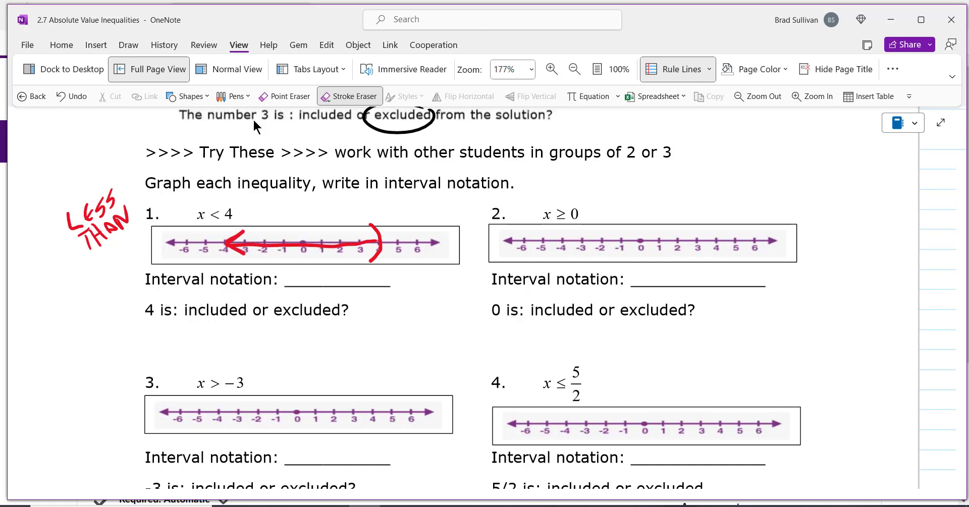
{"action": "mouse_move", "coordinate": [333, 296]}
{"action": "left_mouse_down"}
{"action": "mouse_move", "coordinate": [314, 295]}
{"action": "mouse_move", "coordinate": [296, 321]}
{"action": "mouse_move", "coordinate": [355, 299]}
{"action": "mouse_move", "coordinate": [308, 294]}
{"action": "left_mouse_up"}
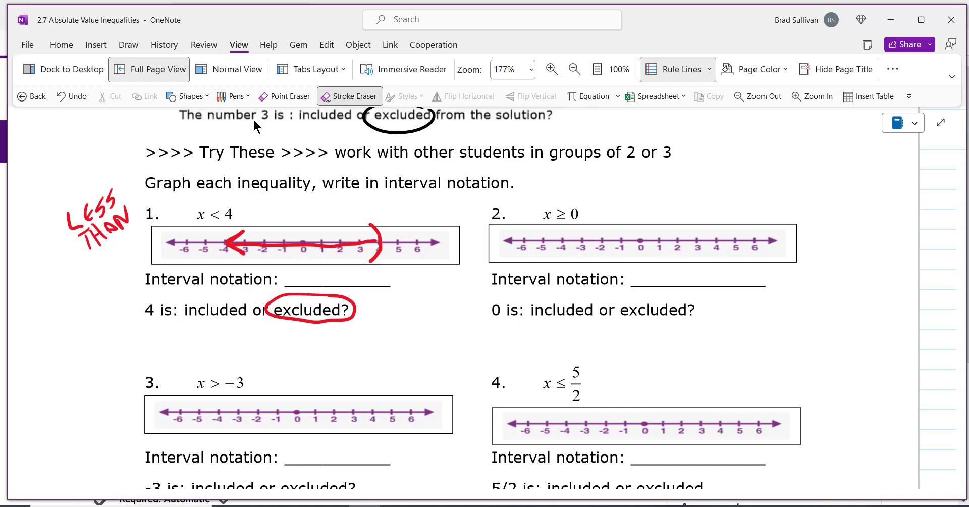
{"action": "mouse_move", "coordinate": [304, 267]}
{"action": "left_mouse_down"}
{"action": "mouse_move", "coordinate": [301, 286]}
{"action": "mouse_move", "coordinate": [314, 276]}
{"action": "left_mouse_up"}
{"action": "mouse_move", "coordinate": [323, 276]}
{"action": "left_mouse_down"}
{"action": "mouse_move", "coordinate": [343, 286]}
{"action": "mouse_move", "coordinate": [369, 279]}
{"action": "left_mouse_up"}
{"action": "mouse_move", "coordinate": [367, 268]}
{"action": "left_mouse_down"}
{"action": "mouse_move", "coordinate": [368, 286]}
{"action": "mouse_move", "coordinate": [378, 289]}
{"action": "left_mouse_up"}
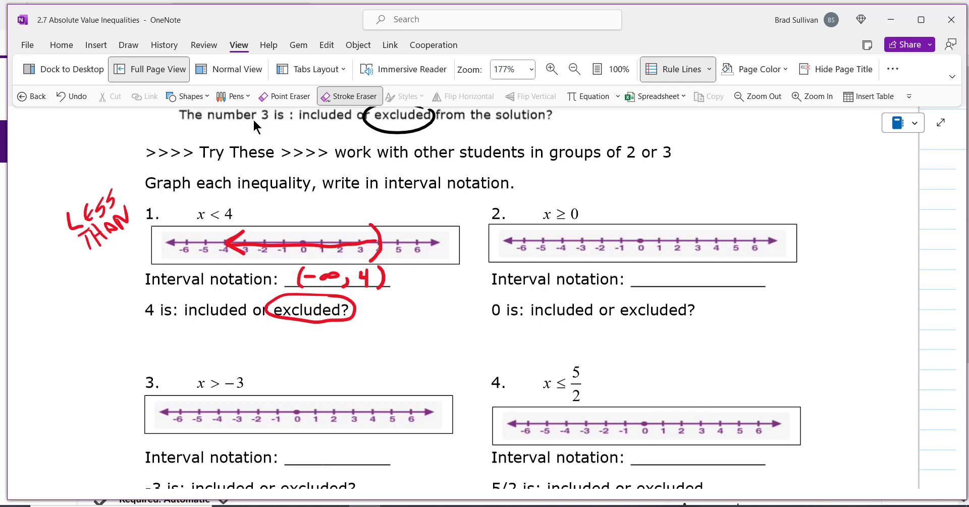
Write GREATER above practice problem 2
{"action": "mouse_move", "coordinate": [556, 173]}
{"action": "left_mouse_down"}
{"action": "mouse_move", "coordinate": [574, 183]}
{"action": "mouse_move", "coordinate": [598, 165]}
{"action": "mouse_move", "coordinate": [601, 174]}
{"action": "mouse_move", "coordinate": [624, 147]}
{"action": "left_mouse_up"}
{"action": "left_click", "coordinate": [566, 181]}
{"action": "mouse_move", "coordinate": [615, 151]}
{"action": "left_mouse_down"}
{"action": "mouse_move", "coordinate": [613, 170]}
{"action": "mouse_move", "coordinate": [626, 163]}
{"action": "left_mouse_up"}
{"action": "left_click_drag", "start_coordinate": [625, 161], "coordinate": [654, 161]}
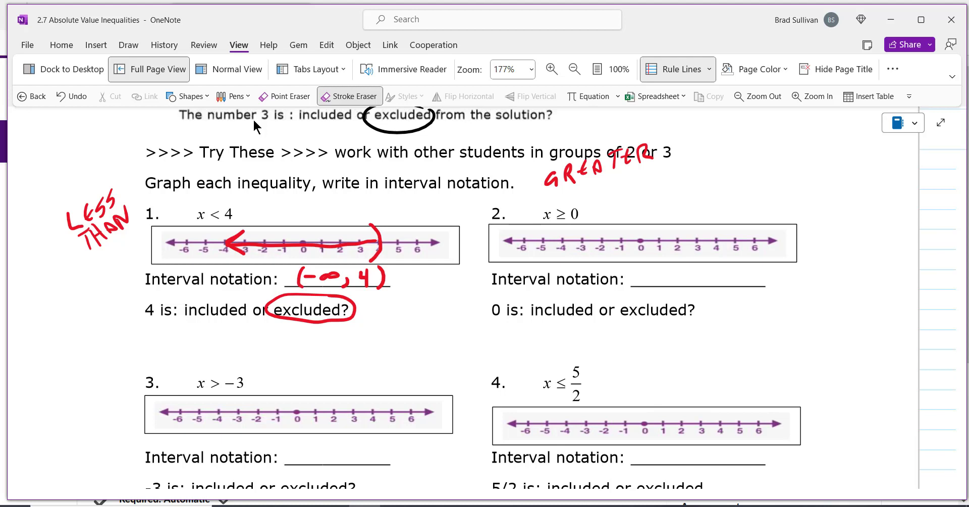
Graph rightward from a closed bracket at 0, write [0, ∞), and circle included for 0
{"action": "mouse_move", "coordinate": [650, 221]}
{"action": "left_mouse_down"}
{"action": "mouse_move", "coordinate": [638, 253]}
{"action": "mouse_move", "coordinate": [655, 252]}
{"action": "mouse_move", "coordinate": [652, 238]}
{"action": "mouse_move", "coordinate": [802, 234]}
{"action": "left_mouse_up"}
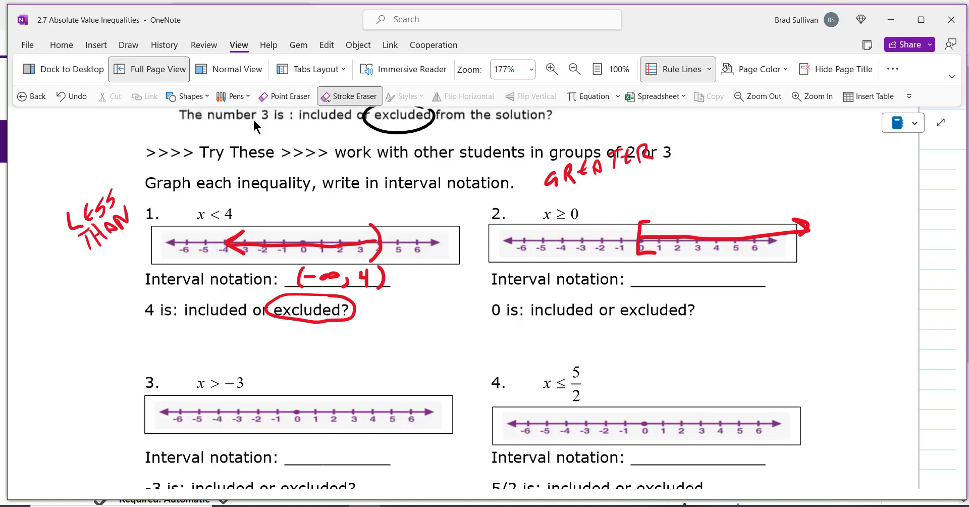
{"action": "mouse_move", "coordinate": [678, 263]}
{"action": "left_mouse_down"}
{"action": "mouse_move", "coordinate": [667, 286]}
{"action": "mouse_move", "coordinate": [683, 285]}
{"action": "left_mouse_up"}
{"action": "mouse_move", "coordinate": [692, 271]}
{"action": "left_mouse_down"}
{"action": "mouse_move", "coordinate": [697, 293]}
{"action": "mouse_move", "coordinate": [731, 273]}
{"action": "mouse_move", "coordinate": [741, 285]}
{"action": "left_mouse_up"}
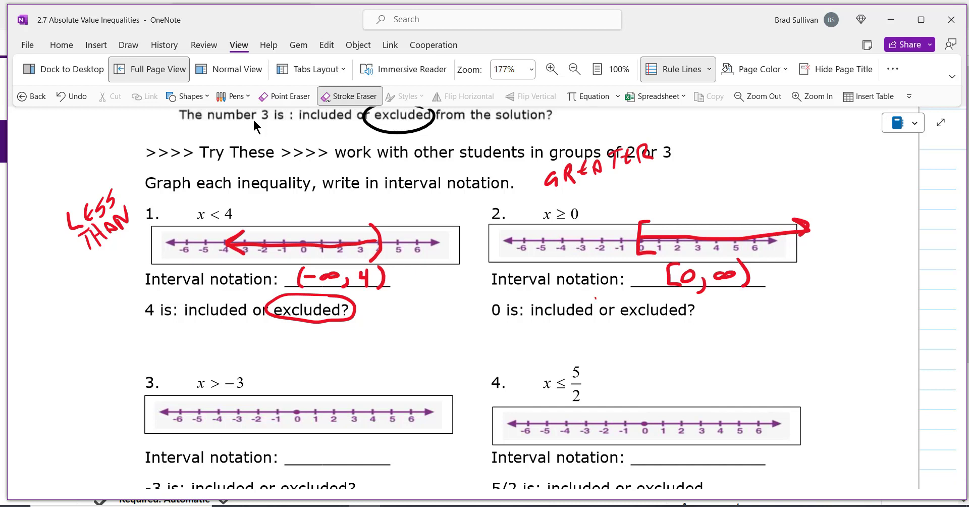
{"action": "mouse_move", "coordinate": [596, 298]}
{"action": "left_mouse_down"}
{"action": "mouse_move", "coordinate": [520, 320]}
{"action": "mouse_move", "coordinate": [591, 321]}
{"action": "mouse_move", "coordinate": [601, 302]}
{"action": "left_mouse_up"}
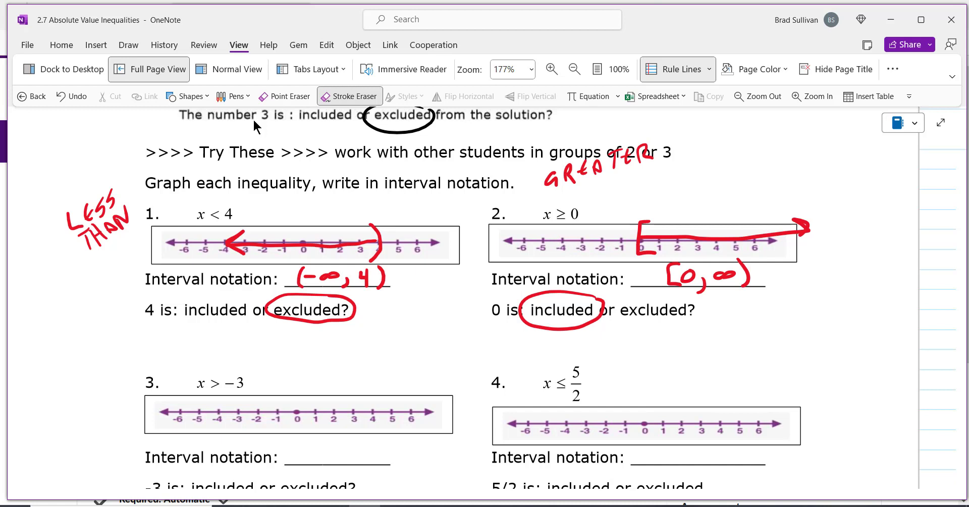
Graph x > −3 with ( and a rightward arrow, write (−3, ∞), and circle excluded
{"action": "scroll", "coordinate": [255, 126], "scroll_direction": "down", "scroll_amount": 2}
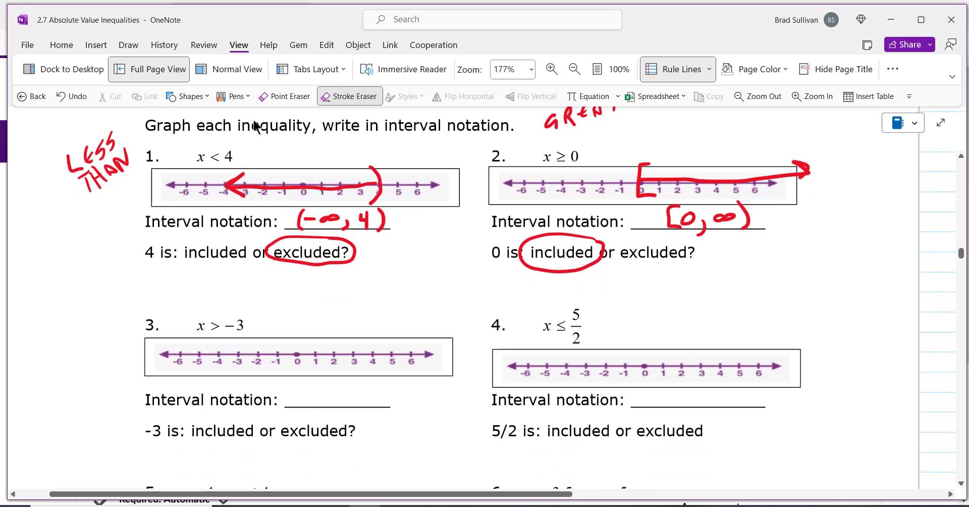
{"action": "key", "text": "ctrl+a"}
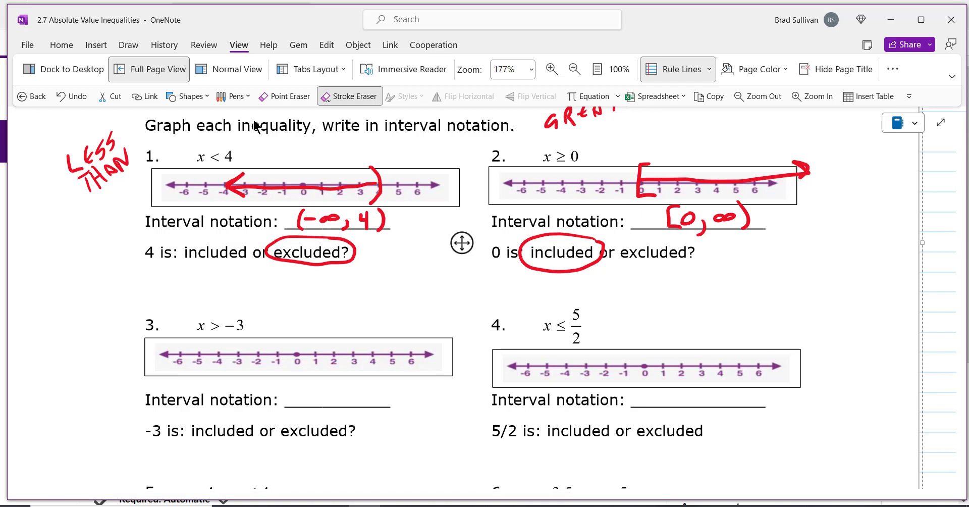
{"action": "mouse_move", "coordinate": [246, 336]}
{"action": "left_mouse_down"}
{"action": "mouse_move", "coordinate": [248, 369]}
{"action": "mouse_move", "coordinate": [246, 342]}
{"action": "mouse_move", "coordinate": [334, 353]}
{"action": "mouse_move", "coordinate": [439, 356]}
{"action": "left_mouse_up"}
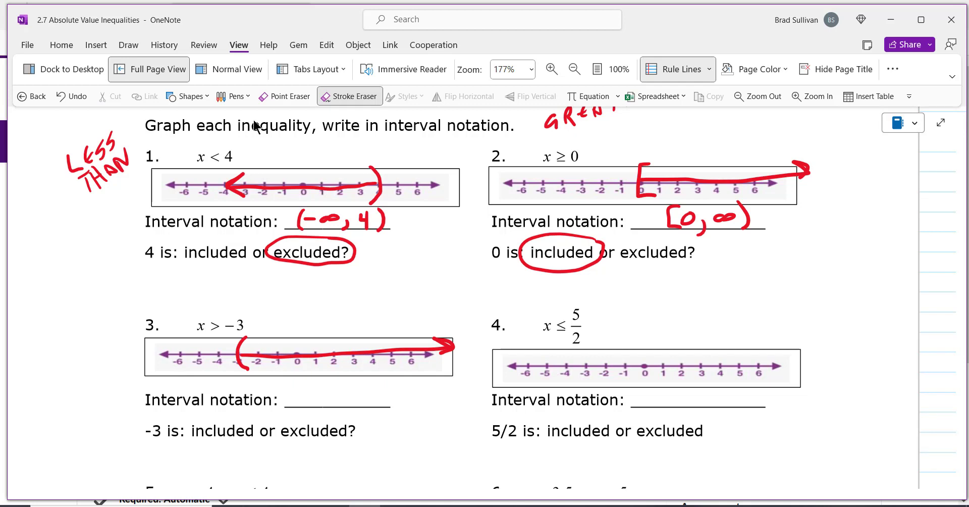
{"action": "mouse_move", "coordinate": [298, 378]}
{"action": "left_mouse_down"}
{"action": "mouse_move", "coordinate": [297, 411]}
{"action": "mouse_move", "coordinate": [322, 391]}
{"action": "mouse_move", "coordinate": [330, 410]}
{"action": "mouse_move", "coordinate": [339, 396]}
{"action": "mouse_move", "coordinate": [359, 393]}
{"action": "mouse_move", "coordinate": [365, 376]}
{"action": "mouse_move", "coordinate": [371, 400]}
{"action": "left_mouse_up"}
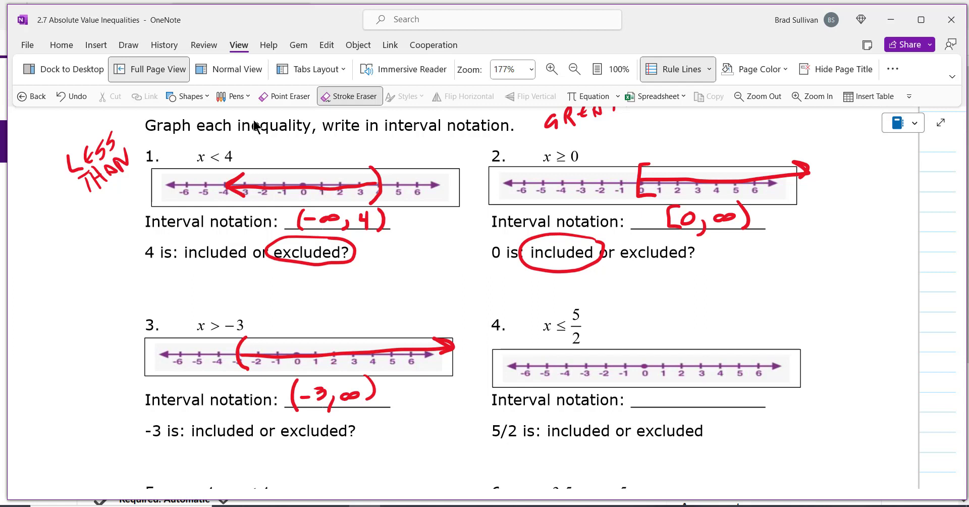
{"action": "mouse_move", "coordinate": [348, 416]}
{"action": "left_mouse_down"}
{"action": "mouse_move", "coordinate": [278, 433]}
{"action": "mouse_move", "coordinate": [356, 418]}
{"action": "left_mouse_up"}
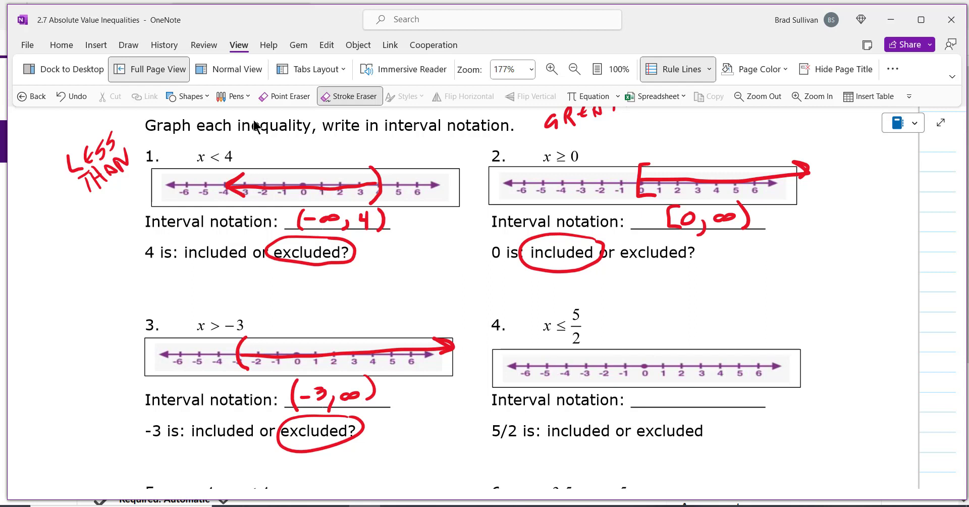
Jot the side note 5/2 = 2.5
{"action": "mouse_move", "coordinate": [656, 274]}
{"action": "left_mouse_down"}
{"action": "mouse_move", "coordinate": [651, 298]}
{"action": "mouse_move", "coordinate": [678, 294]}
{"action": "left_mouse_up"}
{"action": "left_click_drag", "start_coordinate": [692, 277], "coordinate": [707, 277]}
{"action": "left_click_drag", "start_coordinate": [714, 265], "coordinate": [727, 275]}
{"action": "left_click_drag", "start_coordinate": [733, 274], "coordinate": [739, 268]}
{"action": "left_click_drag", "start_coordinate": [741, 255], "coordinate": [749, 253]}
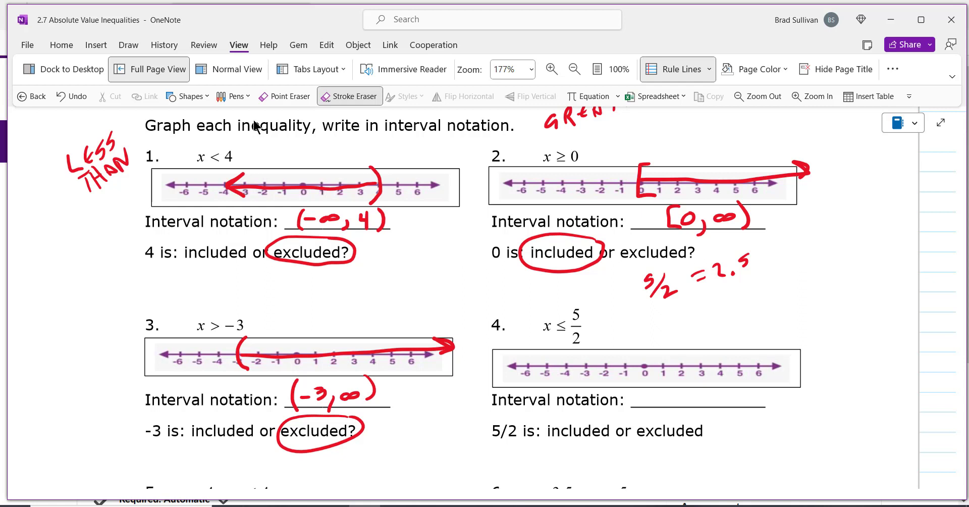
Graph problem 4 with ] at 5/2 and a left arrow, circle included, and write (−∞, 5/2]
{"action": "mouse_move", "coordinate": [683, 348]}
{"action": "left_mouse_down"}
{"action": "mouse_move", "coordinate": [692, 349]}
{"action": "mouse_move", "coordinate": [695, 376]}
{"action": "mouse_move", "coordinate": [684, 379]}
{"action": "left_mouse_up"}
{"action": "mouse_move", "coordinate": [686, 359]}
{"action": "left_mouse_down"}
{"action": "mouse_move", "coordinate": [592, 360]}
{"action": "mouse_move", "coordinate": [603, 365]}
{"action": "left_mouse_up"}
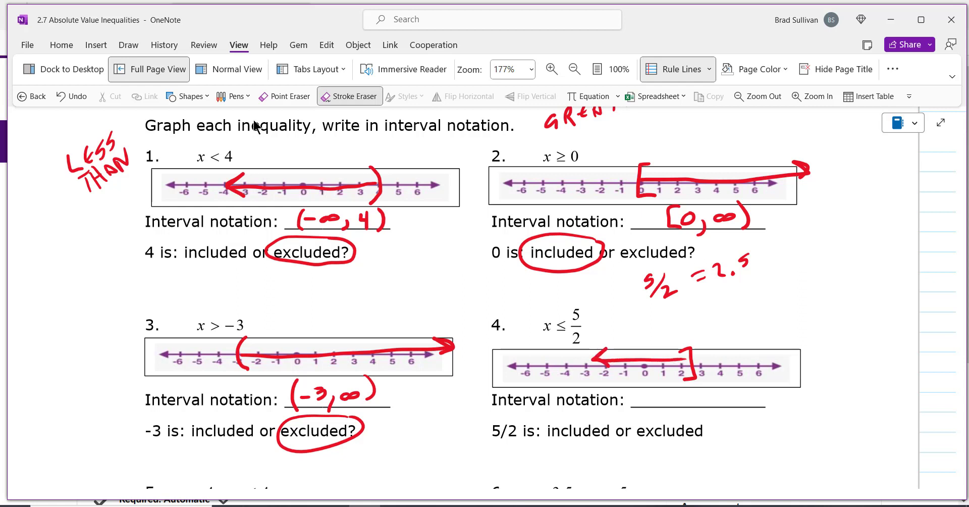
{"action": "mouse_move", "coordinate": [620, 423]}
{"action": "left_mouse_down"}
{"action": "mouse_move", "coordinate": [563, 425]}
{"action": "mouse_move", "coordinate": [553, 442]}
{"action": "mouse_move", "coordinate": [625, 424]}
{"action": "left_mouse_up"}
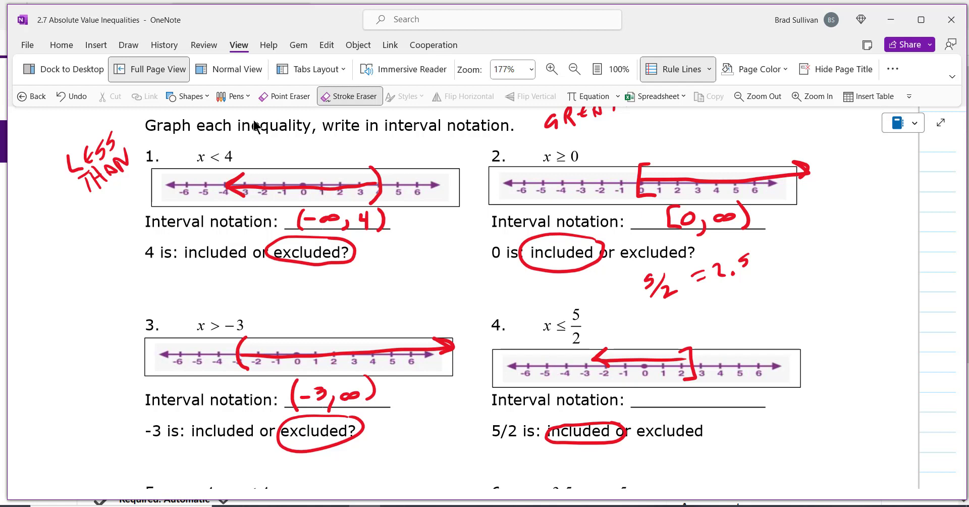
{"action": "mouse_move", "coordinate": [657, 387]}
{"action": "left_mouse_down"}
{"action": "mouse_move", "coordinate": [646, 420]}
{"action": "mouse_move", "coordinate": [686, 394]}
{"action": "mouse_move", "coordinate": [715, 401]}
{"action": "mouse_move", "coordinate": [712, 414]}
{"action": "mouse_move", "coordinate": [738, 392]}
{"action": "mouse_move", "coordinate": [732, 404]}
{"action": "mouse_move", "coordinate": [761, 408]}
{"action": "left_mouse_up"}
{"action": "mouse_move", "coordinate": [763, 376]}
{"action": "left_mouse_down"}
{"action": "mouse_move", "coordinate": [784, 399]}
{"action": "mouse_move", "coordinate": [765, 406]}
{"action": "left_mouse_up"}
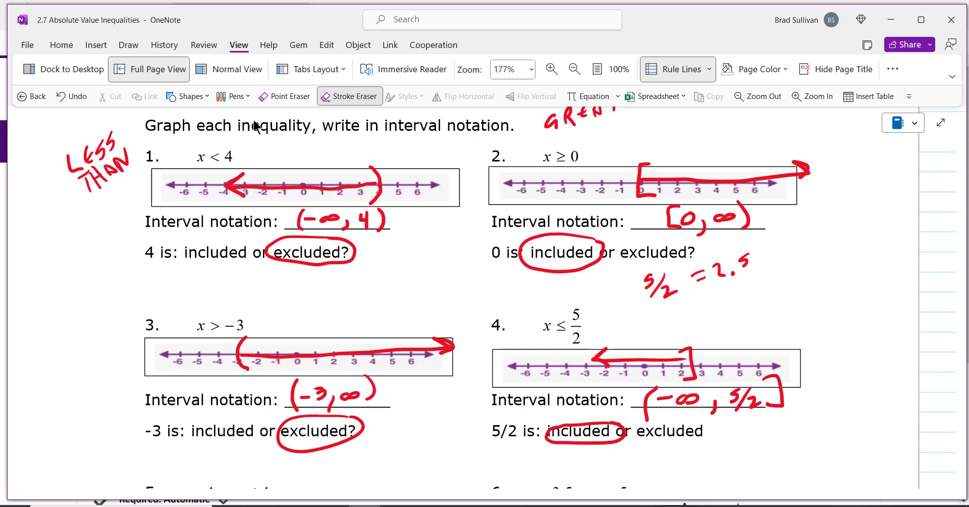
Scroll until problems 5 (-4 < x ≤ 4) and 6 (-3.5 < x < 5) are visible
{"action": "scroll", "coordinate": [255, 125], "scroll_direction": "down", "scroll_amount": 3}
{"action": "scroll", "coordinate": [255, 126], "scroll_direction": "up", "scroll_amount": 2}
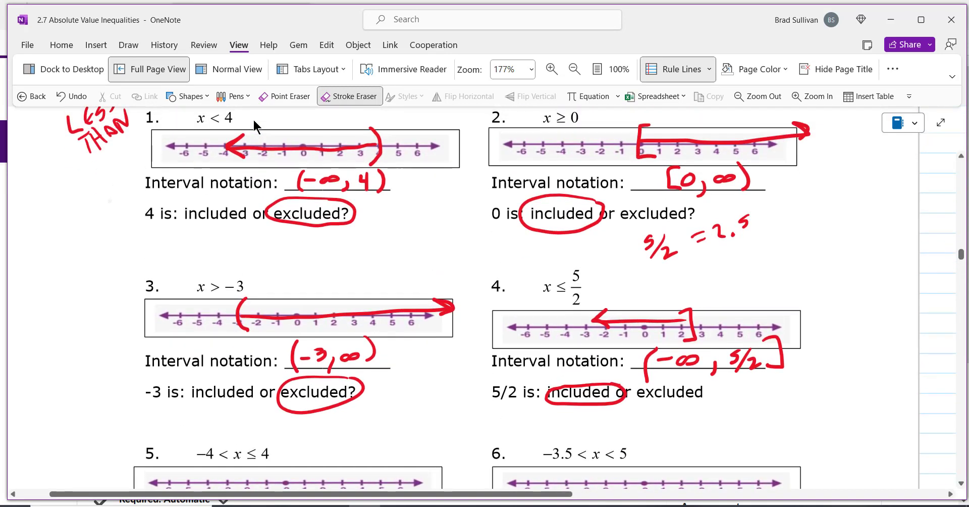
{"action": "scroll", "coordinate": [255, 126], "scroll_direction": "up", "scroll_amount": 1}
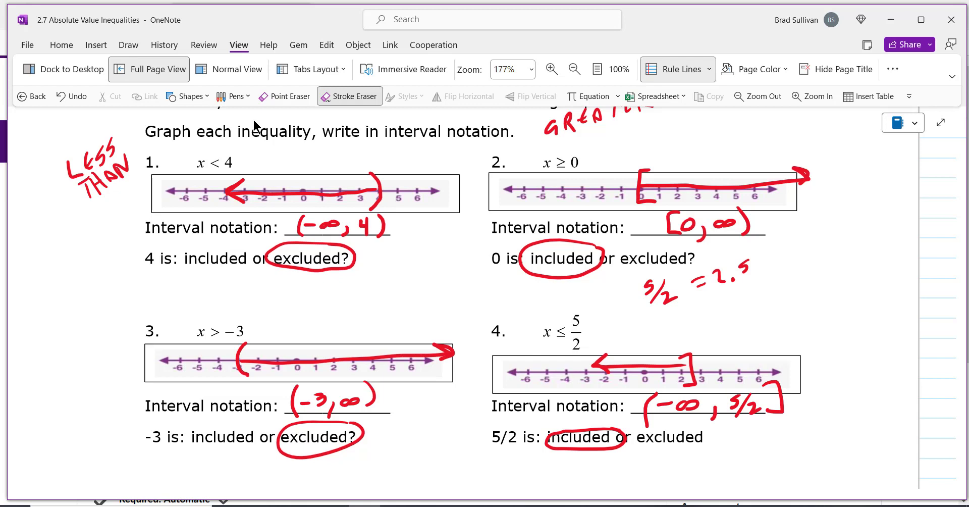
{"action": "scroll", "coordinate": [254, 121], "scroll_direction": "down", "scroll_amount": 5}
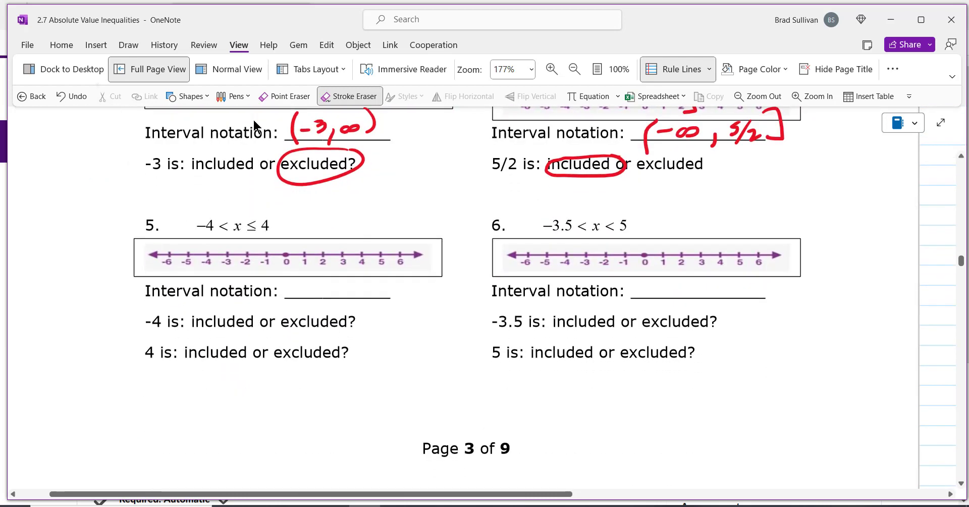
{"action": "scroll", "coordinate": [254, 127], "scroll_direction": "down", "scroll_amount": 2}
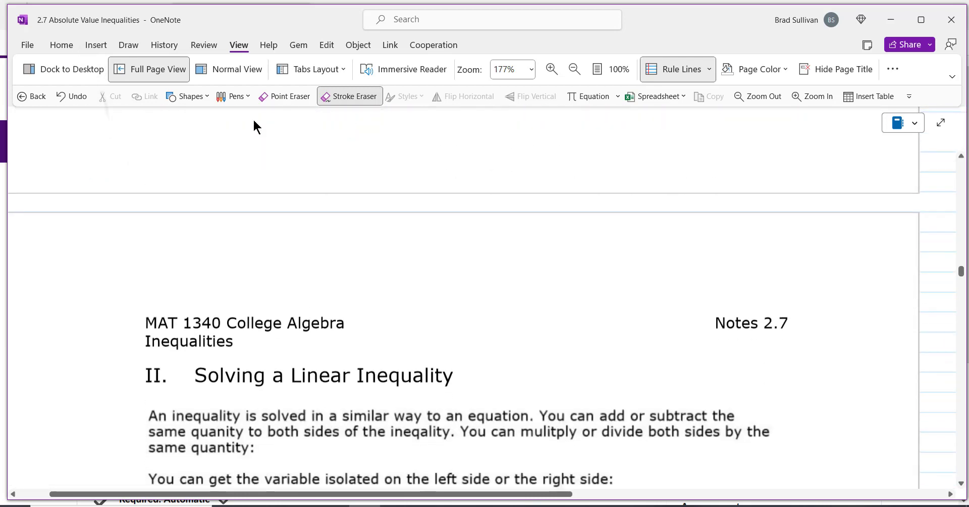
{"action": "scroll", "coordinate": [254, 126], "scroll_direction": "up", "scroll_amount": 8}
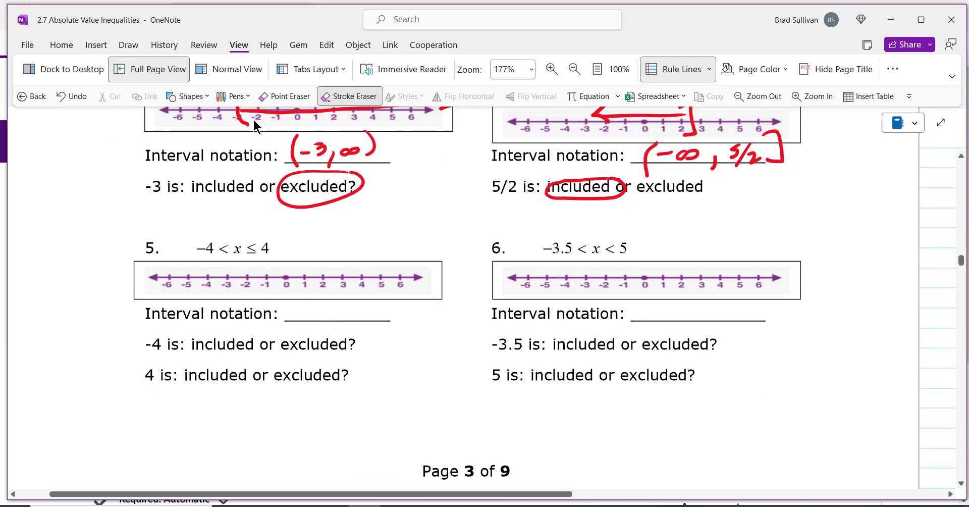
Tick both parts of -4 < x ≤ 4, draw ( at −4 and ] at 4, circling excluded and included
{"action": "key", "text": "ctrl+a"}
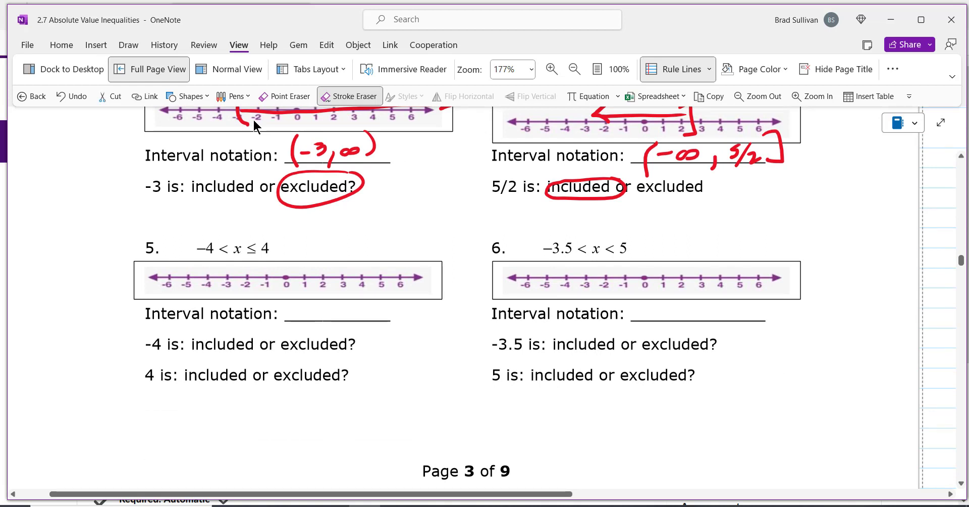
{"action": "left_click_drag", "start_coordinate": [219, 216], "coordinate": [231, 206]}
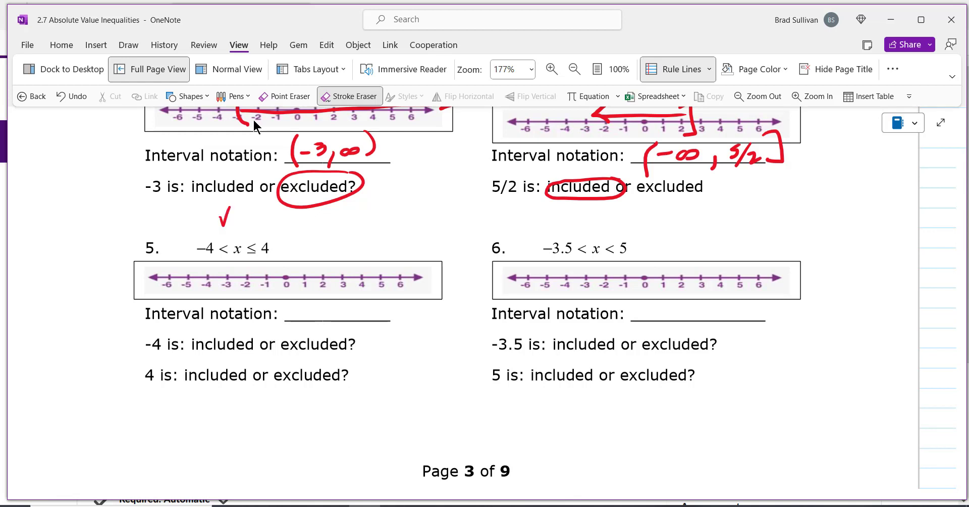
{"action": "mouse_move", "coordinate": [343, 331]}
{"action": "left_mouse_down"}
{"action": "mouse_move", "coordinate": [285, 335]}
{"action": "mouse_move", "coordinate": [275, 347]}
{"action": "mouse_move", "coordinate": [348, 342]}
{"action": "left_mouse_up"}
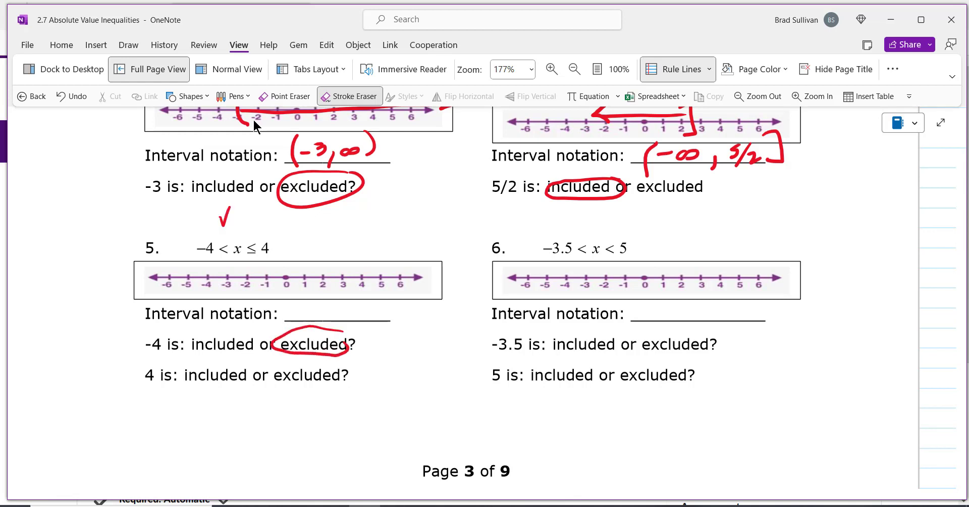
{"action": "left_click_drag", "start_coordinate": [216, 259], "coordinate": [217, 292]}
{"action": "mouse_move", "coordinate": [254, 226]}
{"action": "left_mouse_down"}
{"action": "mouse_move", "coordinate": [257, 236]}
{"action": "mouse_move", "coordinate": [269, 213]}
{"action": "left_mouse_up"}
{"action": "mouse_move", "coordinate": [237, 359]}
{"action": "left_mouse_down"}
{"action": "mouse_move", "coordinate": [178, 368]}
{"action": "mouse_move", "coordinate": [234, 380]}
{"action": "mouse_move", "coordinate": [248, 358]}
{"action": "left_mouse_up"}
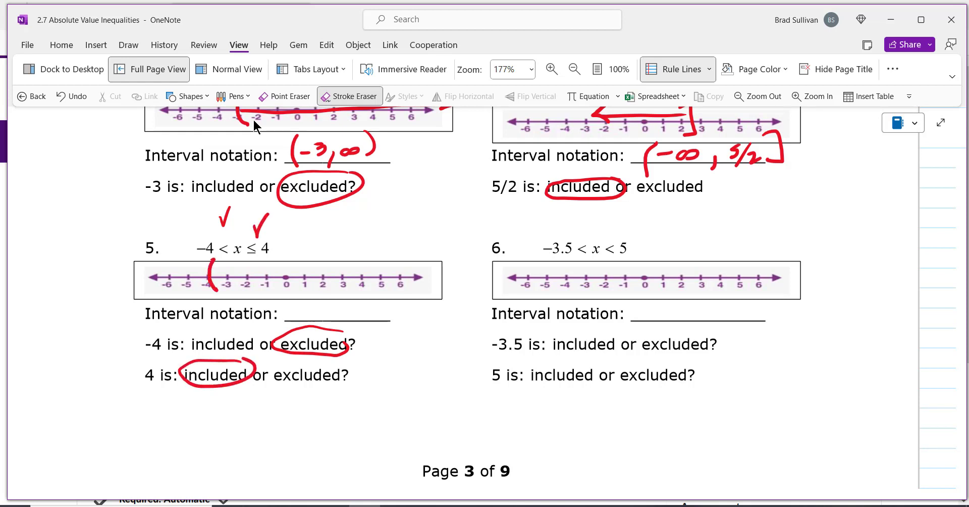
{"action": "mouse_move", "coordinate": [352, 263]}
{"action": "left_mouse_down"}
{"action": "mouse_move", "coordinate": [363, 290]}
{"action": "mouse_move", "coordinate": [353, 294]}
{"action": "left_mouse_up"}
Shade problem 5's line from −4 to 4 and write (−4, 4]
{"action": "left_click_drag", "start_coordinate": [211, 277], "coordinate": [360, 275]}
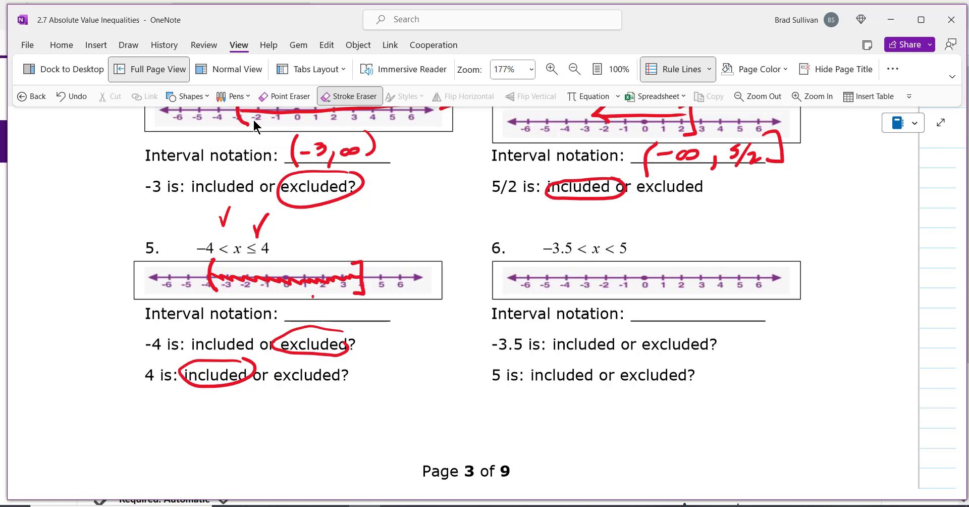
{"action": "mouse_move", "coordinate": [313, 296]}
{"action": "left_mouse_down"}
{"action": "mouse_move", "coordinate": [316, 321]}
{"action": "mouse_move", "coordinate": [334, 309]}
{"action": "left_mouse_up"}
{"action": "mouse_move", "coordinate": [337, 302]}
{"action": "left_mouse_down"}
{"action": "mouse_move", "coordinate": [367, 307]}
{"action": "mouse_move", "coordinate": [374, 321]}
{"action": "mouse_move", "coordinate": [379, 296]}
{"action": "mouse_move", "coordinate": [384, 324]}
{"action": "left_mouse_up"}
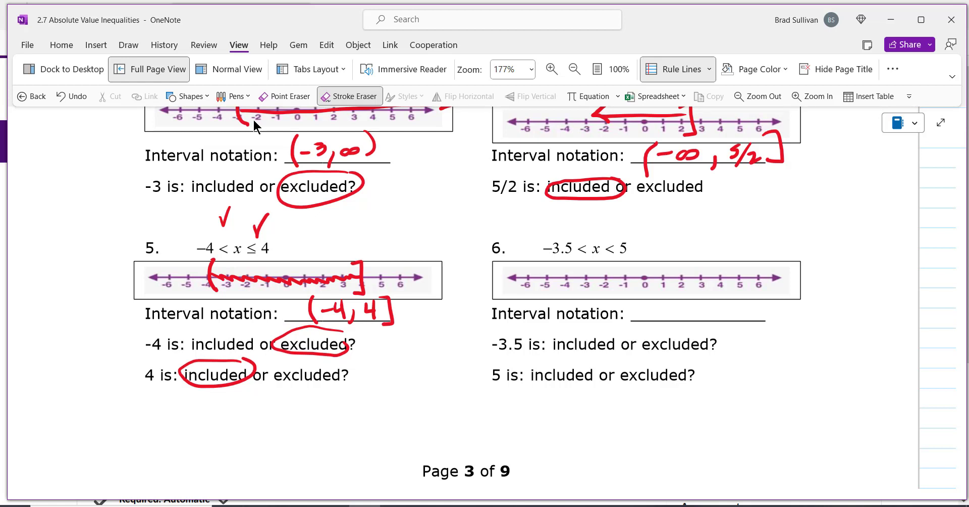
Draw open ends at −3.5 and 5, circle excluded for both, and shade between them
{"action": "mouse_move", "coordinate": [706, 332]}
{"action": "left_mouse_down"}
{"action": "mouse_move", "coordinate": [626, 349]}
{"action": "mouse_move", "coordinate": [700, 335]}
{"action": "left_mouse_up"}
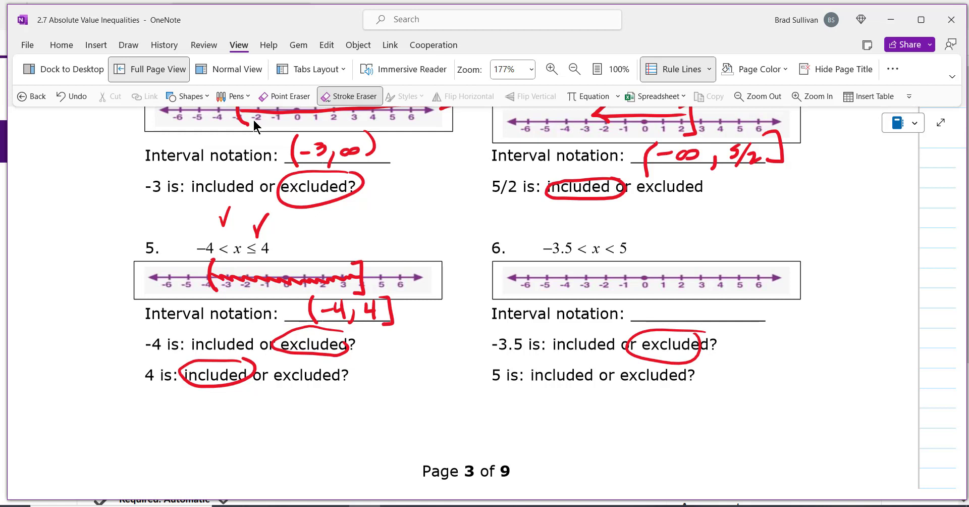
{"action": "left_click_drag", "start_coordinate": [583, 262], "coordinate": [582, 298]}
{"action": "mouse_move", "coordinate": [687, 368]}
{"action": "left_mouse_down"}
{"action": "mouse_move", "coordinate": [651, 402]}
{"action": "mouse_move", "coordinate": [695, 373]}
{"action": "left_mouse_up"}
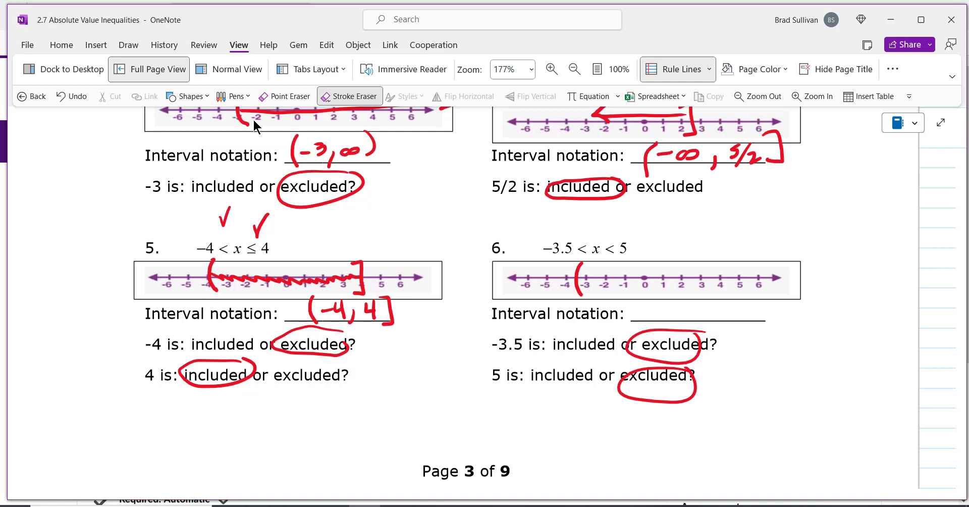
{"action": "mouse_move", "coordinate": [728, 261]}
{"action": "left_mouse_down"}
{"action": "mouse_move", "coordinate": [742, 279]}
{"action": "mouse_move", "coordinate": [734, 299]}
{"action": "left_mouse_up"}
{"action": "left_click_drag", "start_coordinate": [581, 283], "coordinate": [737, 271]}
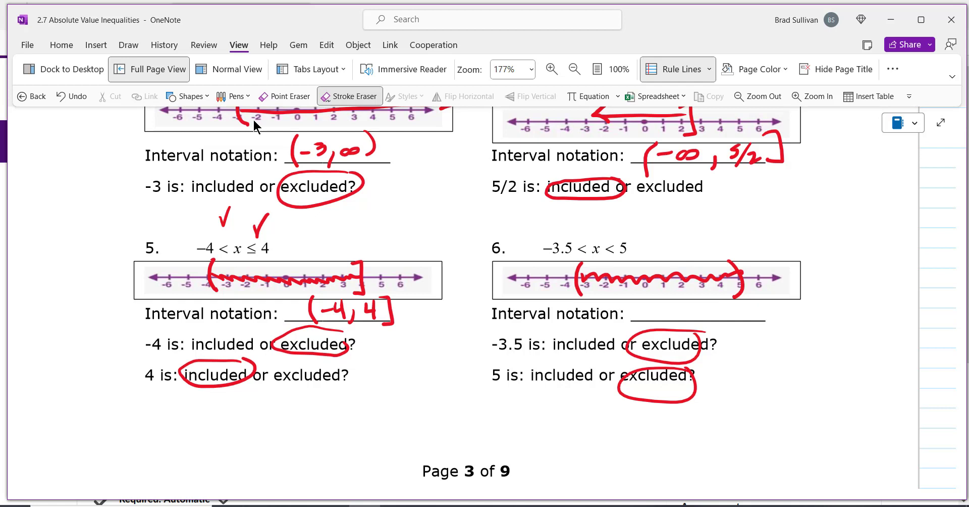
Write (−3.5, 5) as problem 6's interval notation
{"action": "mouse_move", "coordinate": [667, 302]}
{"action": "left_mouse_down"}
{"action": "mouse_move", "coordinate": [665, 325]}
{"action": "mouse_move", "coordinate": [719, 303]}
{"action": "left_mouse_up"}
{"action": "left_click", "coordinate": [700, 317]}
{"action": "left_click_drag", "start_coordinate": [711, 304], "coordinate": [712, 319]}
{"action": "mouse_move", "coordinate": [729, 317]}
{"action": "left_mouse_down"}
{"action": "mouse_move", "coordinate": [753, 306]}
{"action": "mouse_move", "coordinate": [749, 319]}
{"action": "mouse_move", "coordinate": [769, 331]}
{"action": "left_mouse_up"}
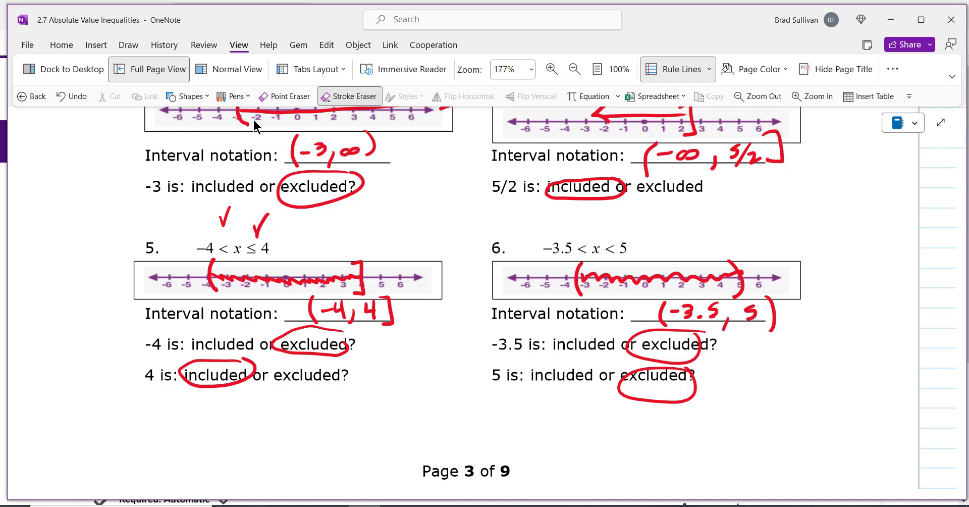